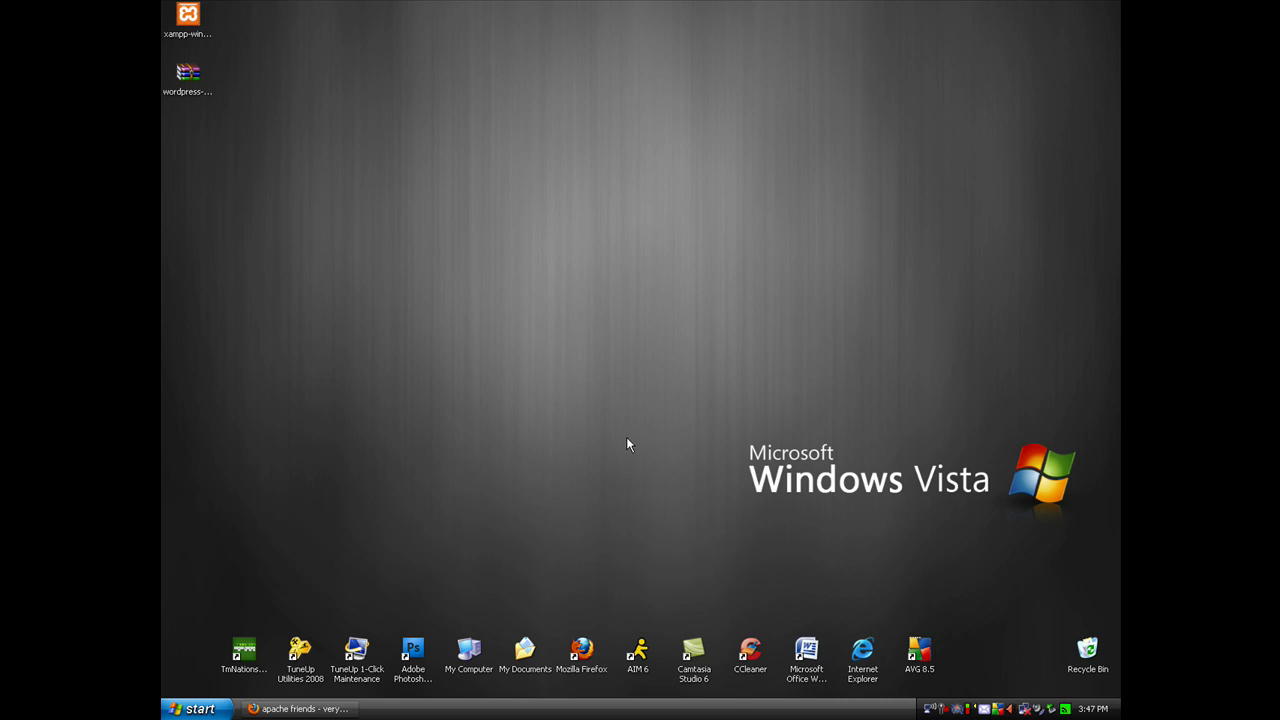
Bring Firefox back and browse apachefriends.org to the XAMPP for Windows page
click(304, 709)
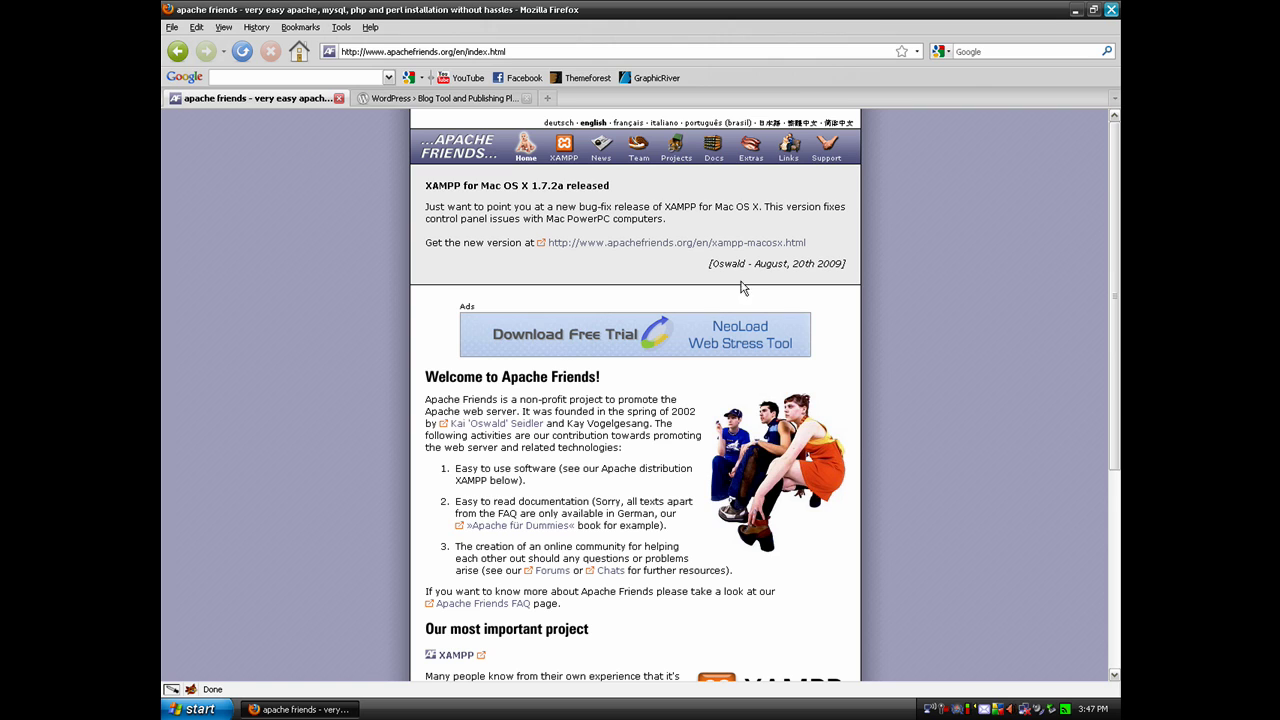
mouse_move(1116, 288)
mouse_down()
mouse_move(1095, 390)
mouse_move(1103, 490)
mouse_move(1118, 268)
mouse_up()
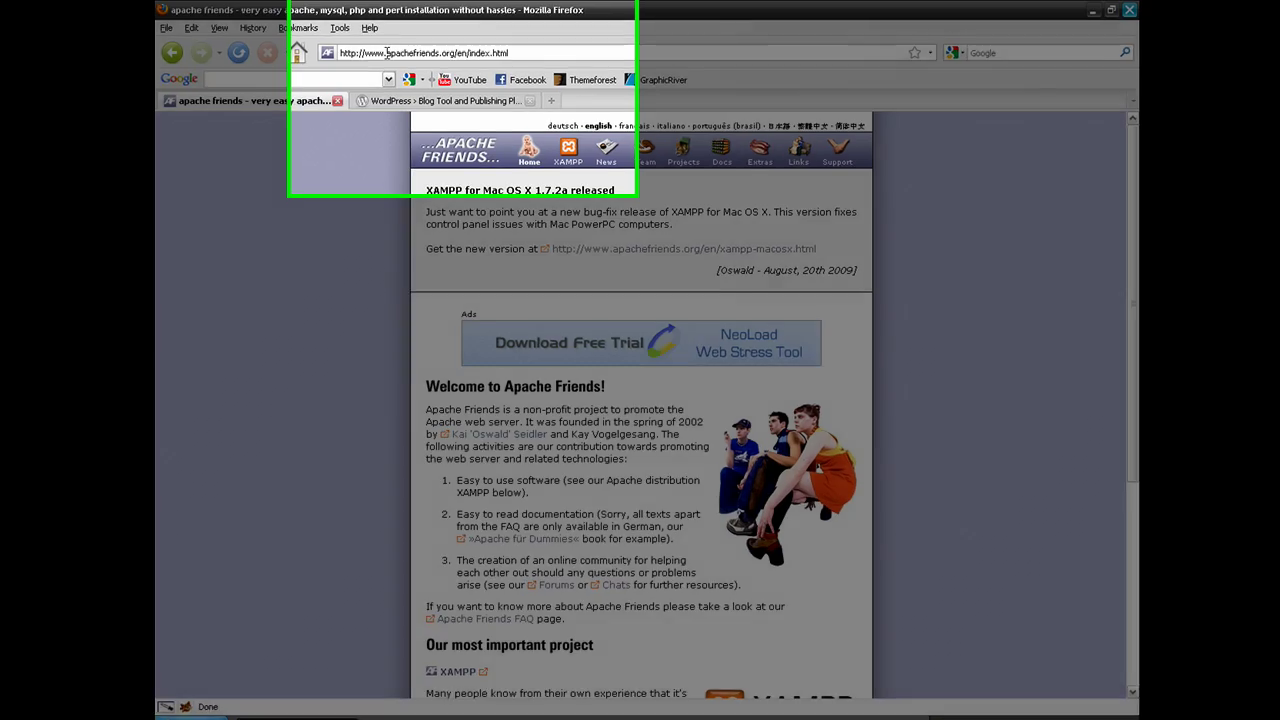
drag(387, 50, 454, 46)
click(612, 197)
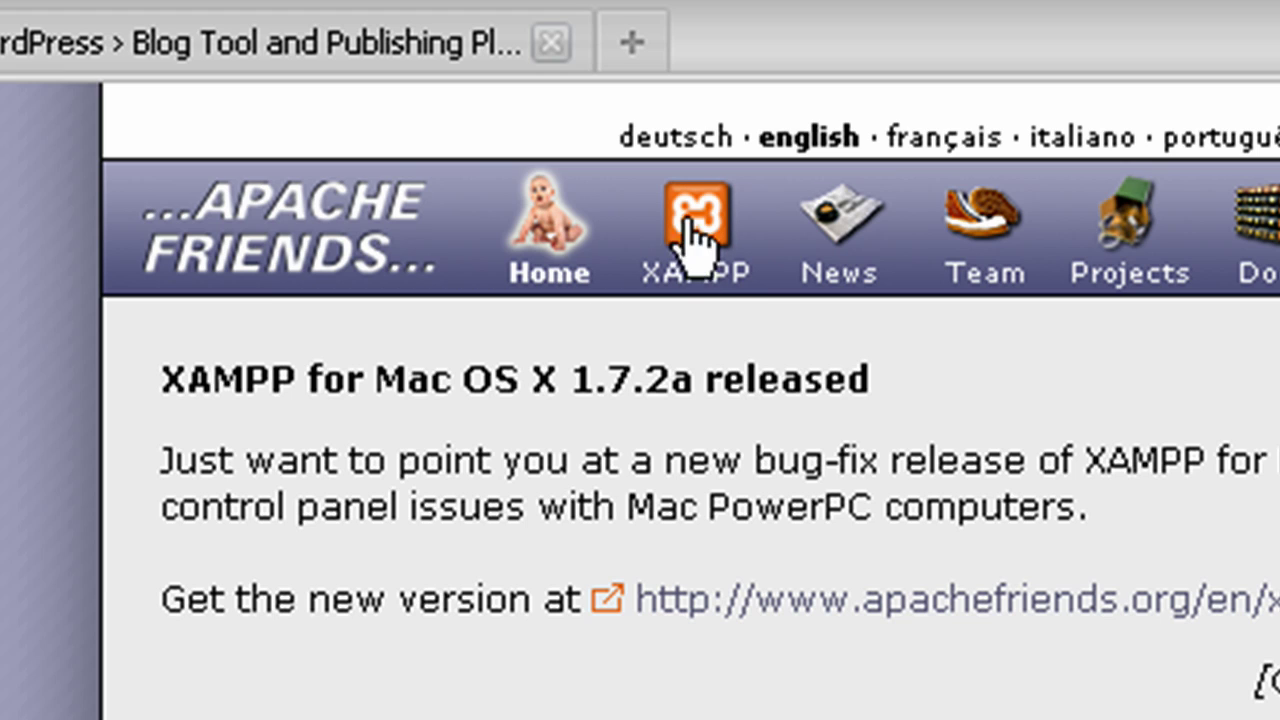
click(698, 222)
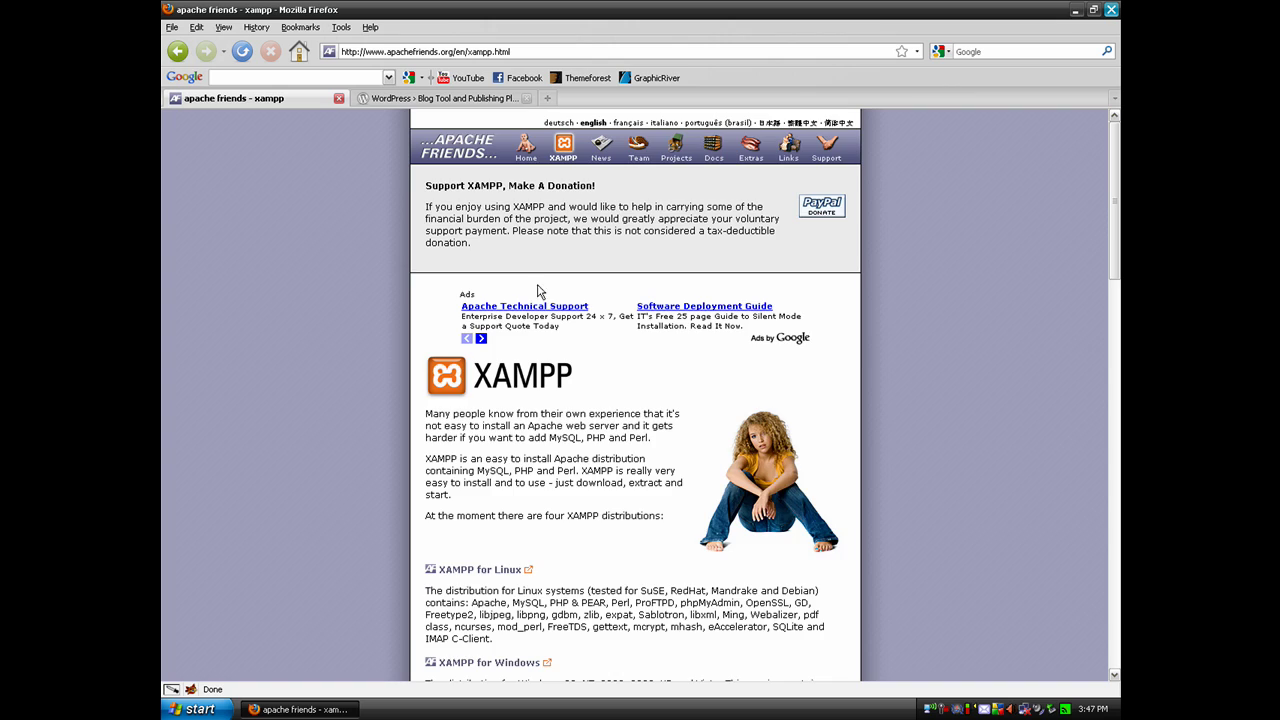
scroll(537, 290, down, 3)
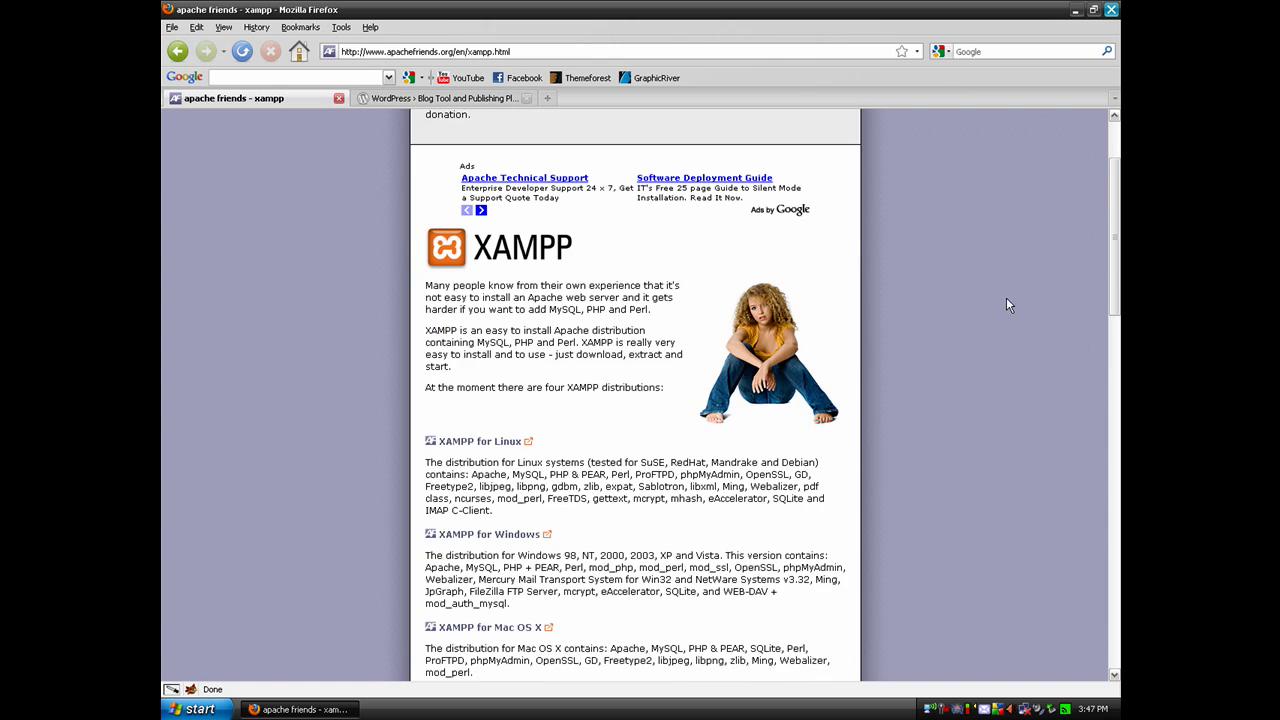
drag(1114, 256, 1116, 301)
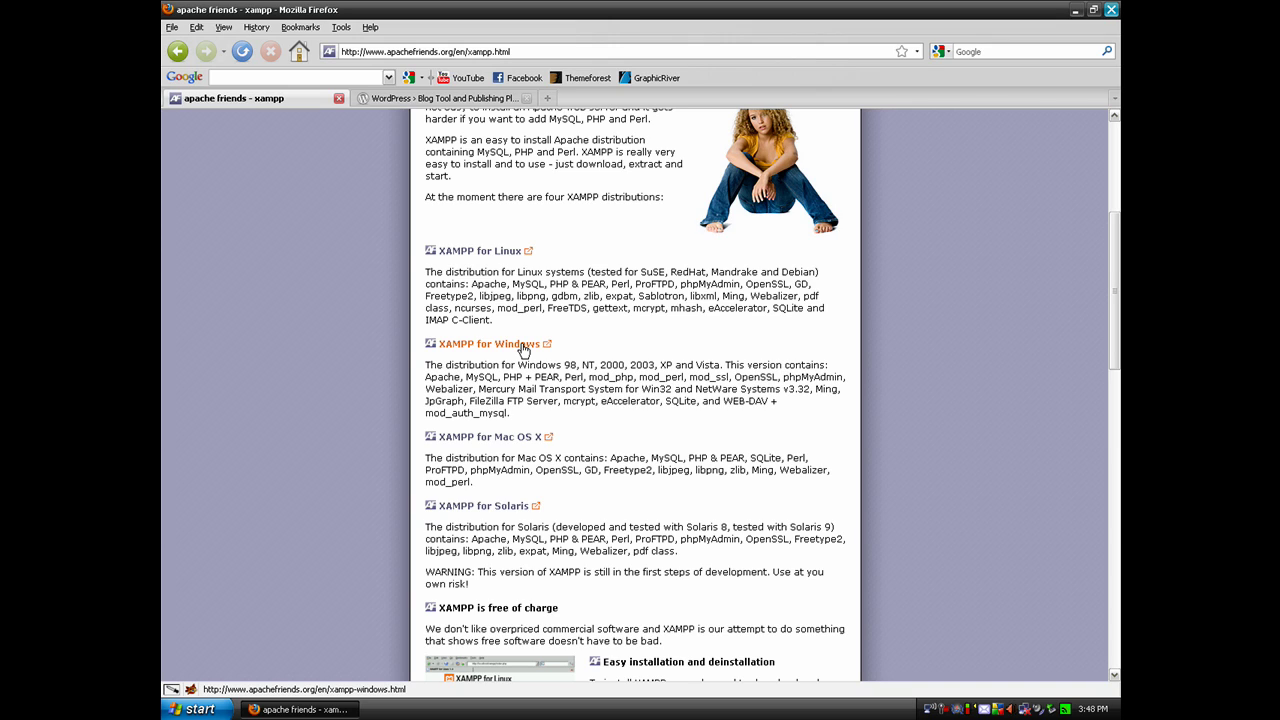
click(522, 346)
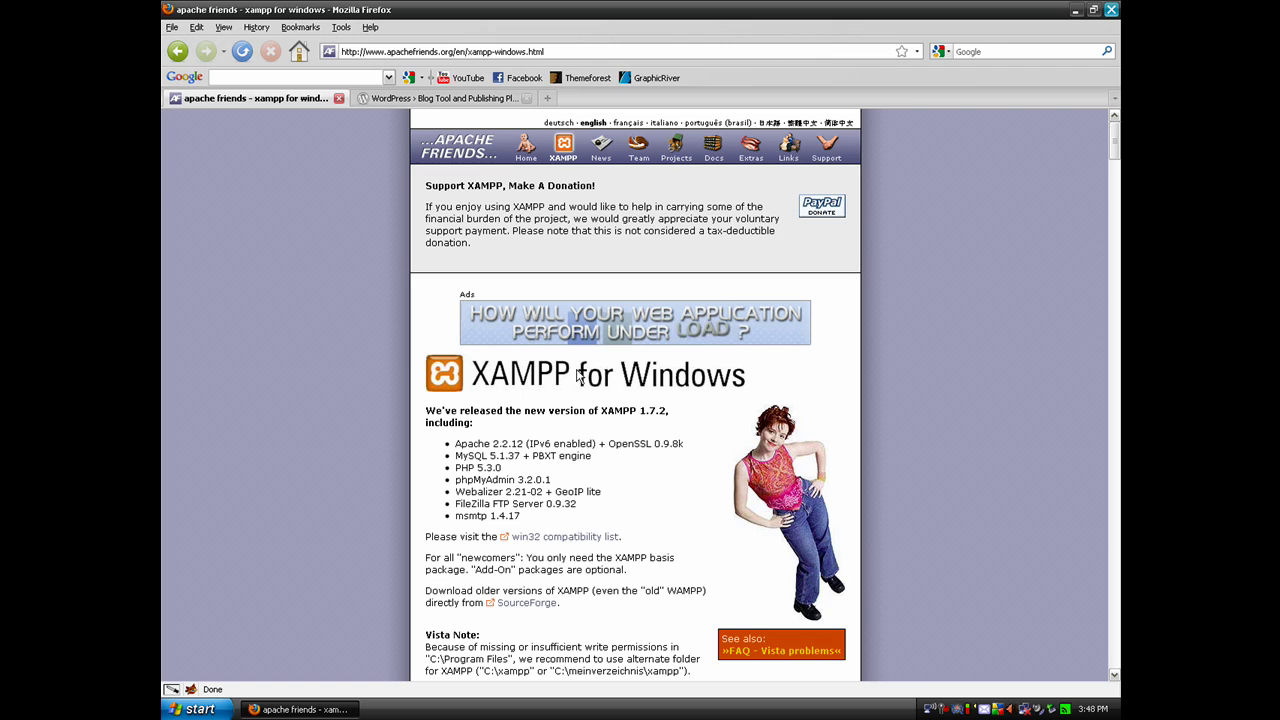
Request the XAMPP 1.7.2 Windows EXE download, dismiss the prompt, and go back a page
scroll(660, 380, down, 1)
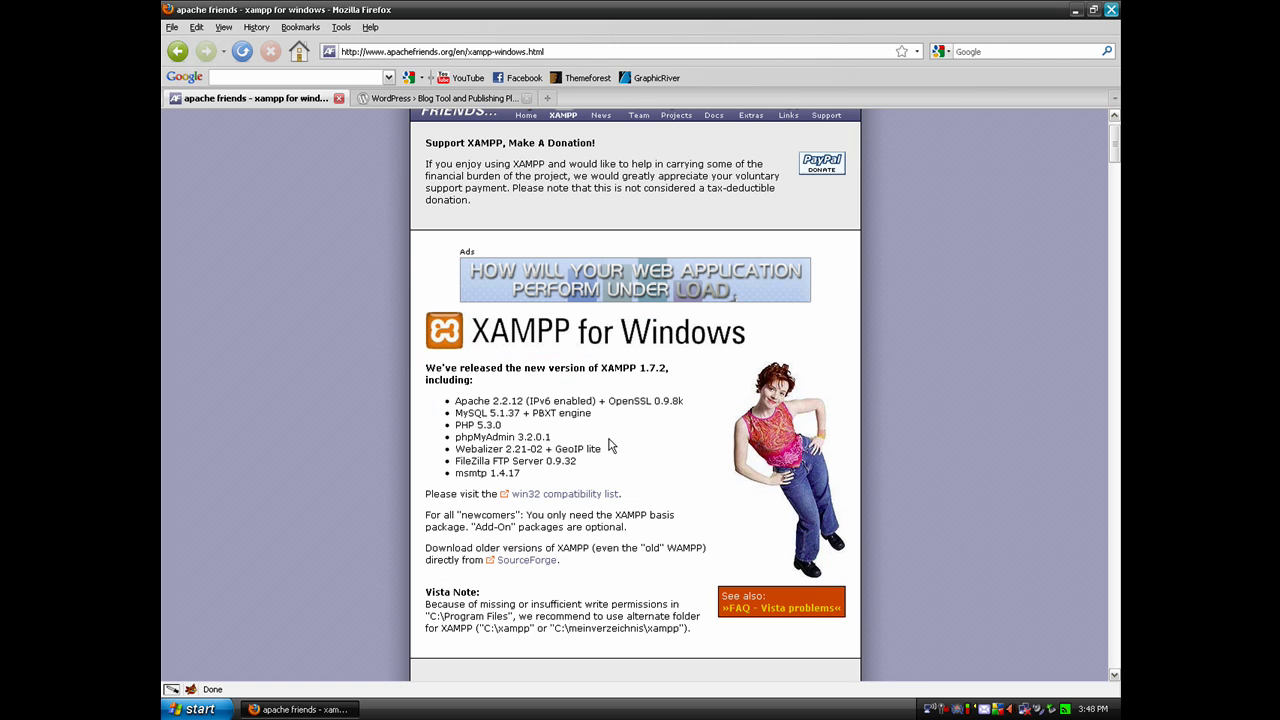
scroll(676, 426, down, 7)
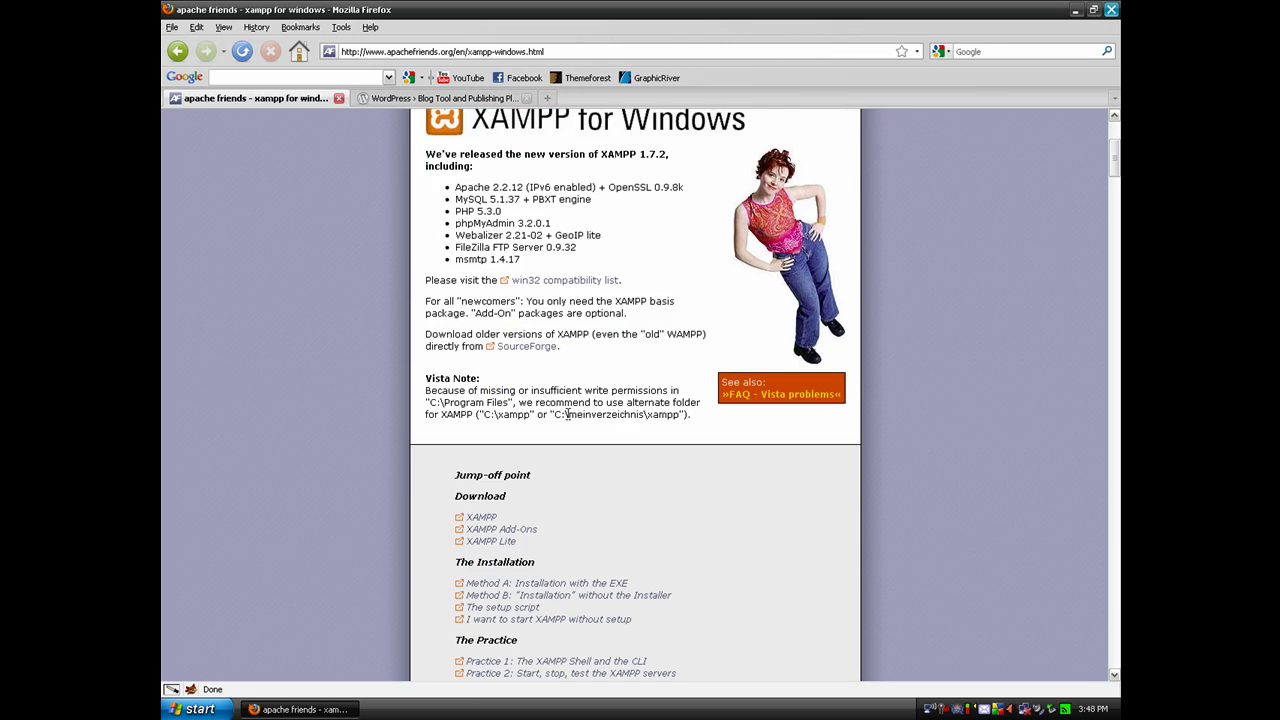
scroll(568, 421, down, 1)
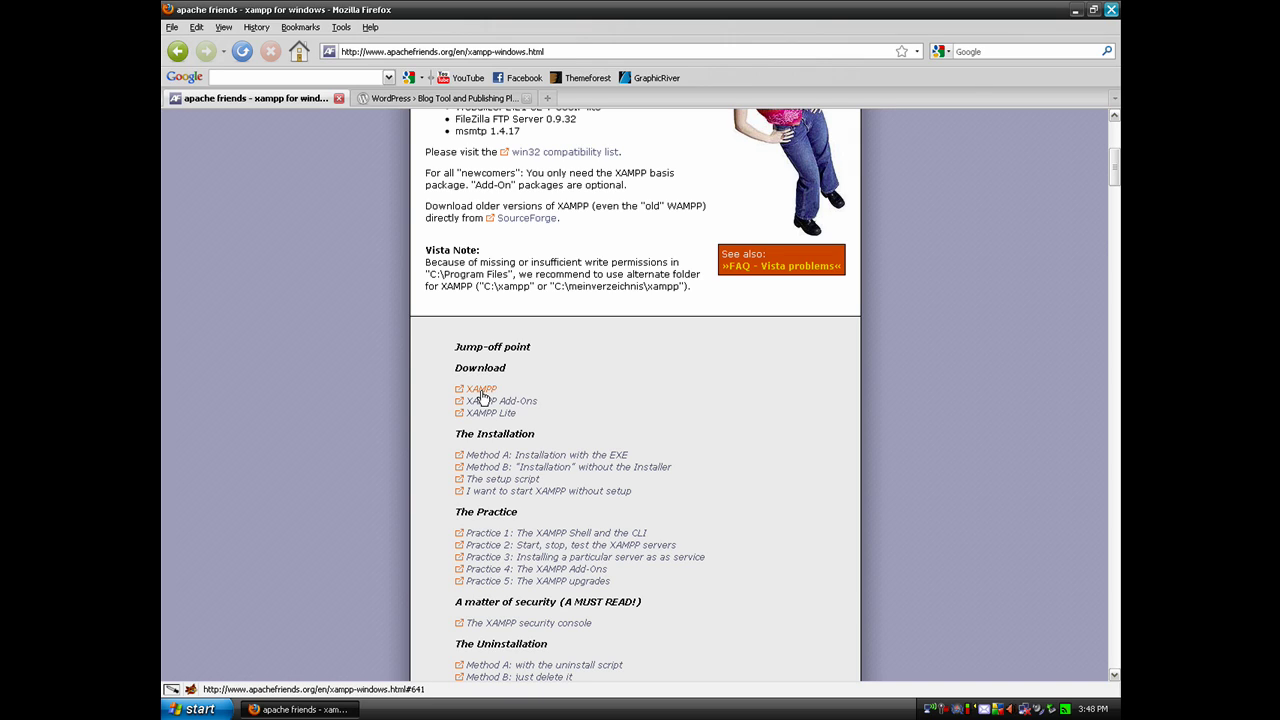
click(481, 390)
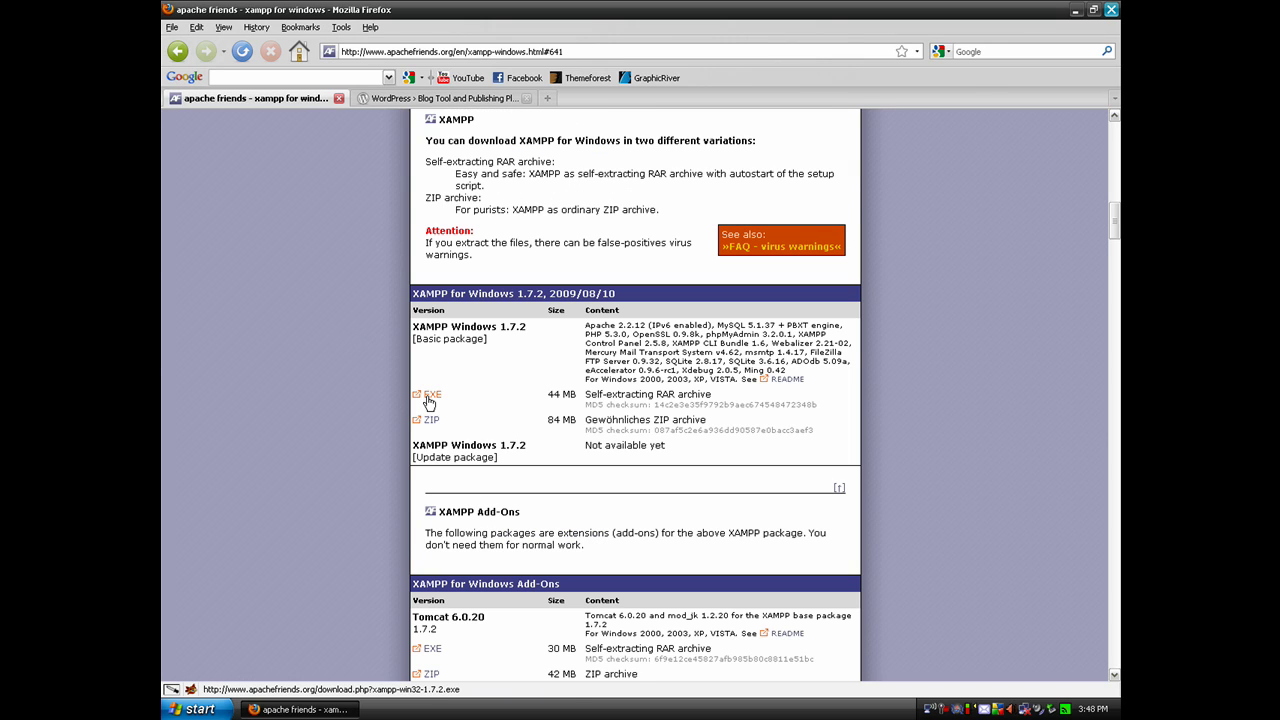
click(432, 397)
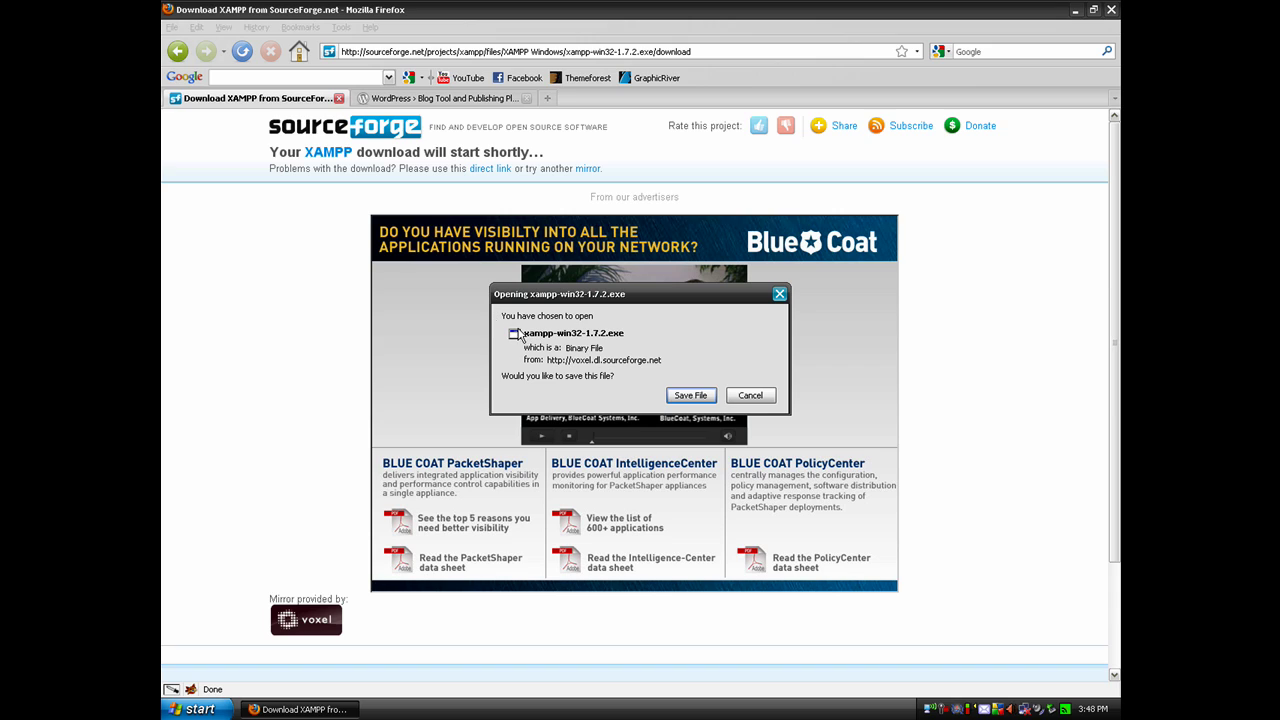
click(750, 396)
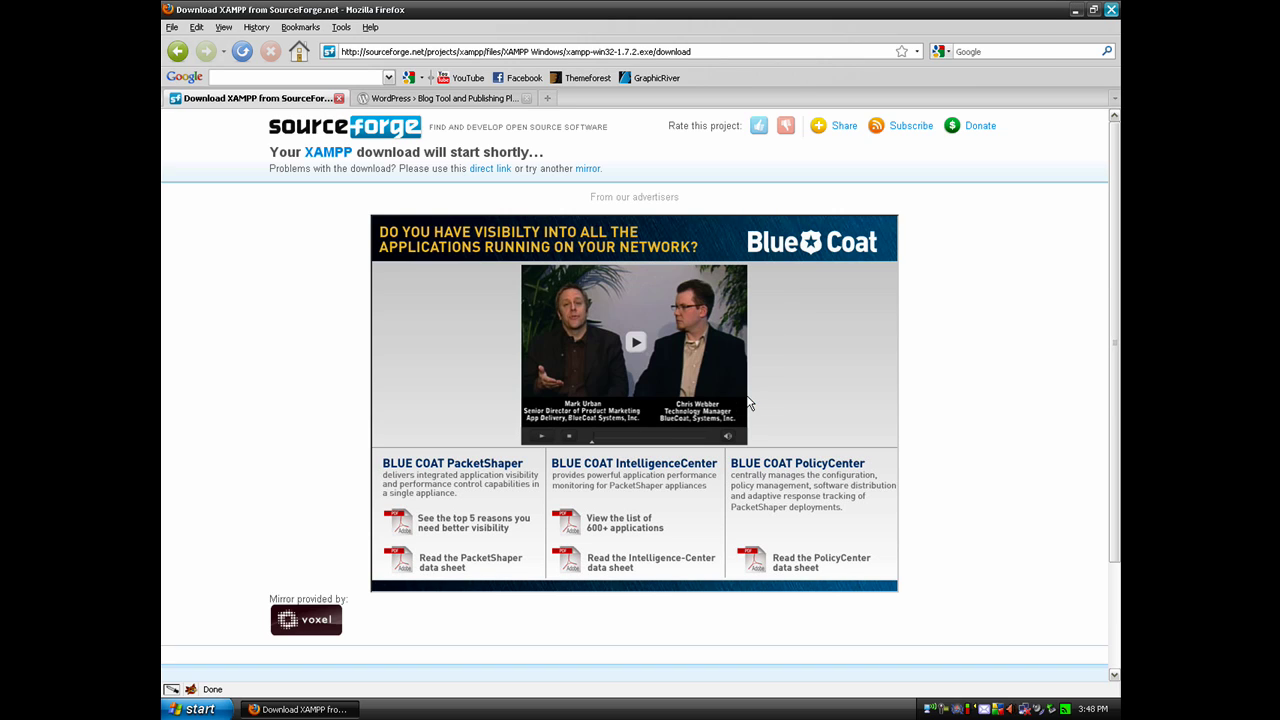
click(178, 52)
scroll(640, 400, down, 10)
Run xampp-win32-1.7.2.exe from the desktop and install XAMPP into C:\
click(318, 709)
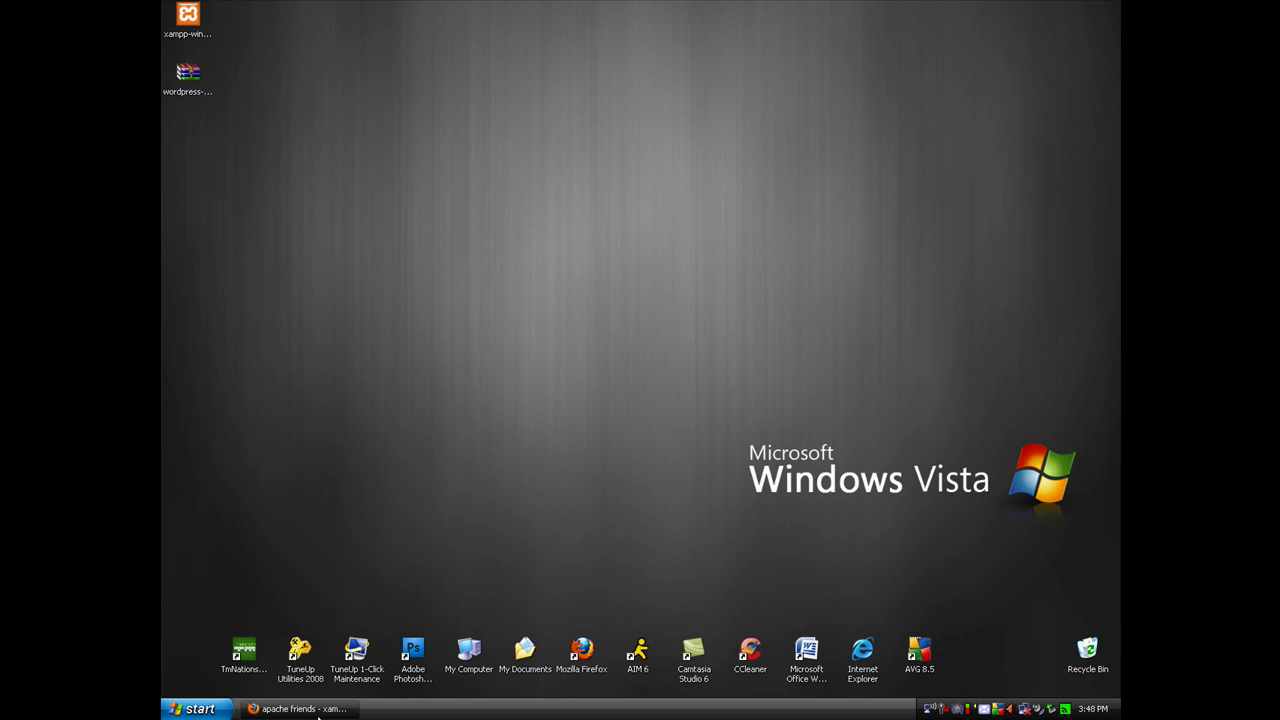
click(186, 20)
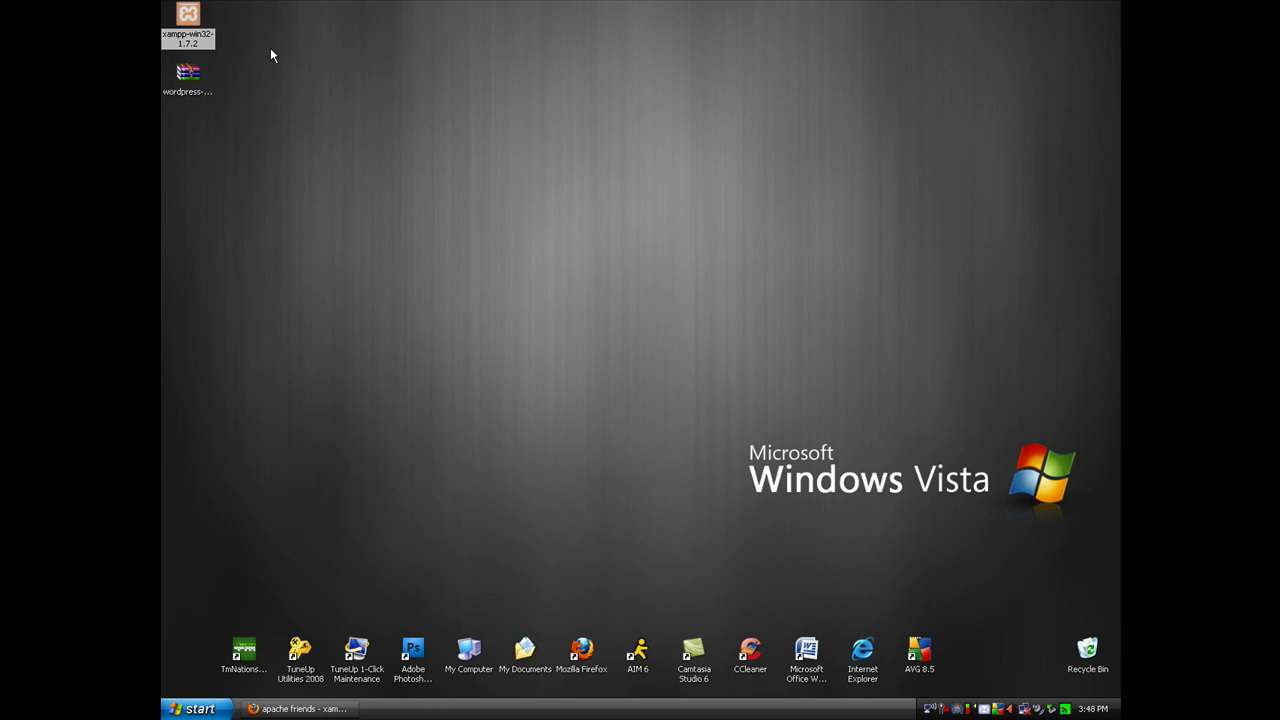
double_click(186, 20)
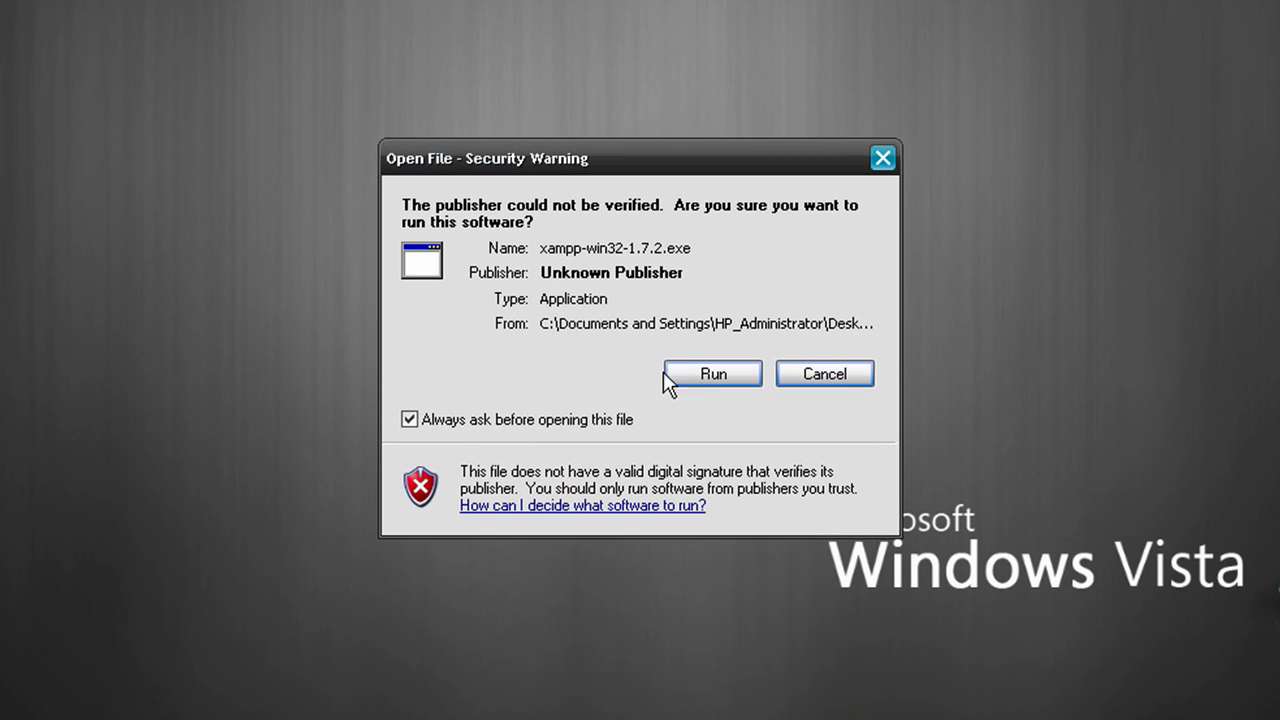
click(706, 379)
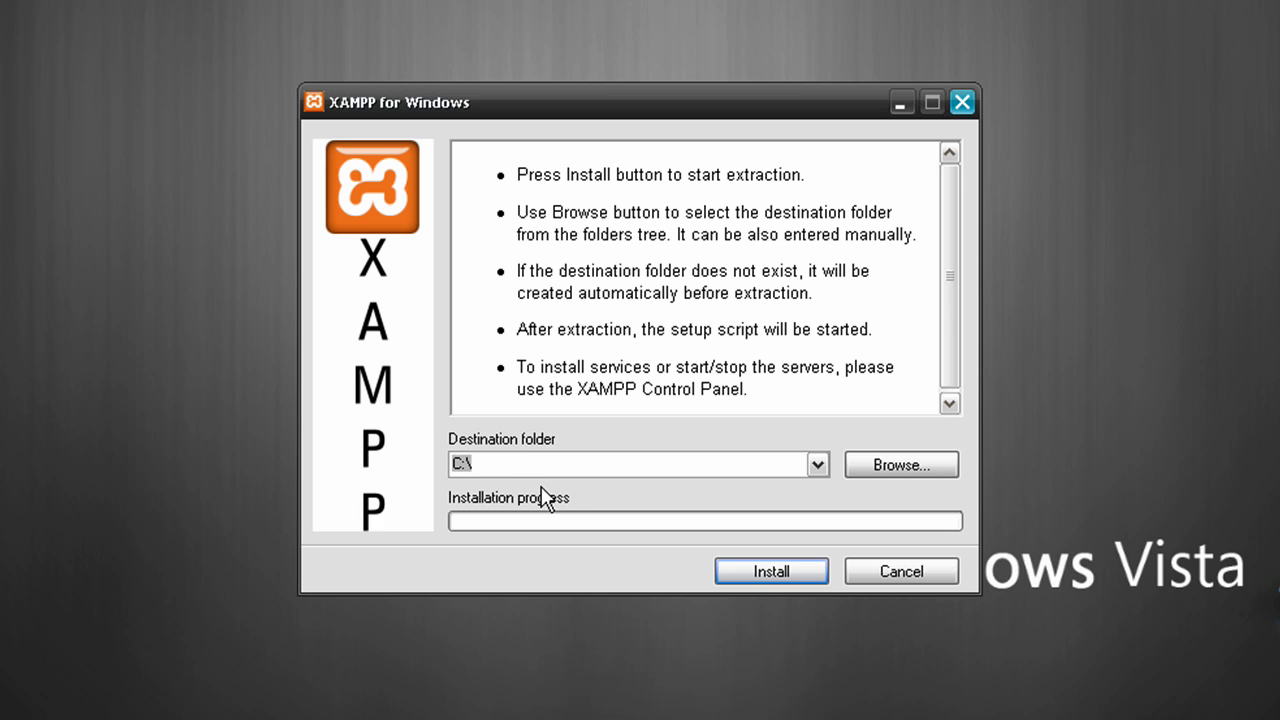
click(771, 576)
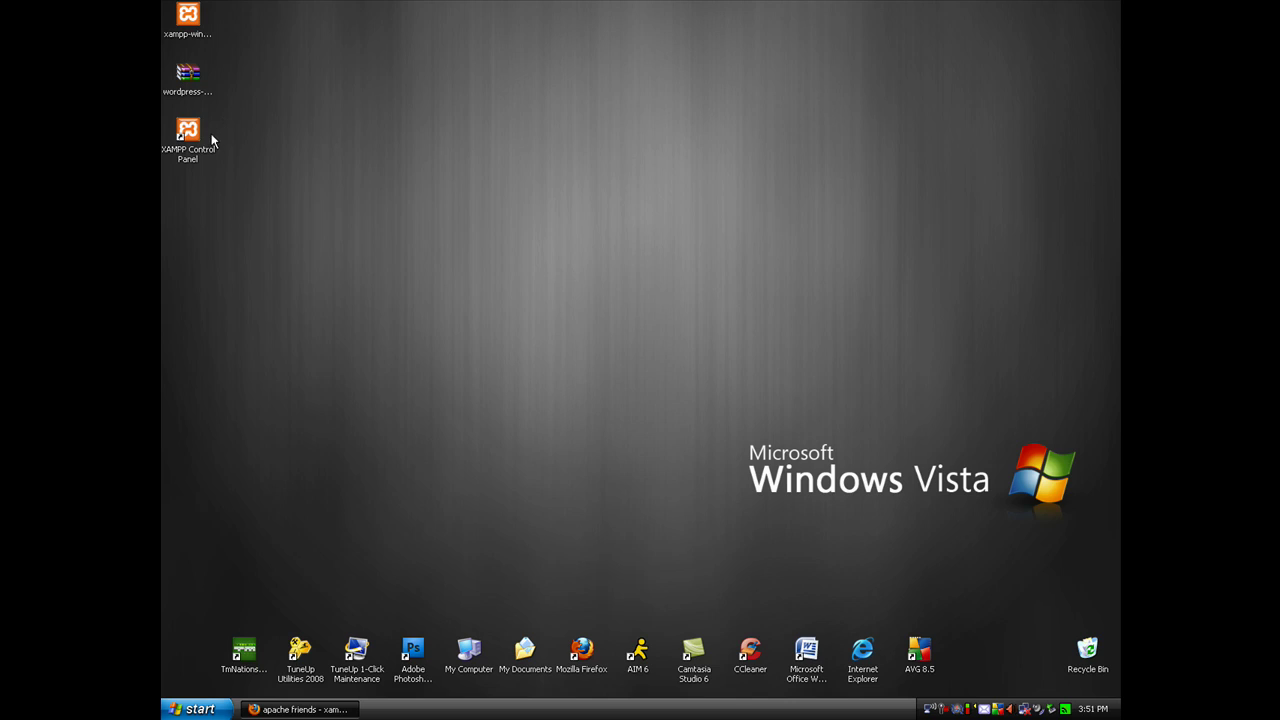
Launch XAMPP Control Panel, start Apache and MySQL, unblock them in the firewall, then minimize it
click(200, 140)
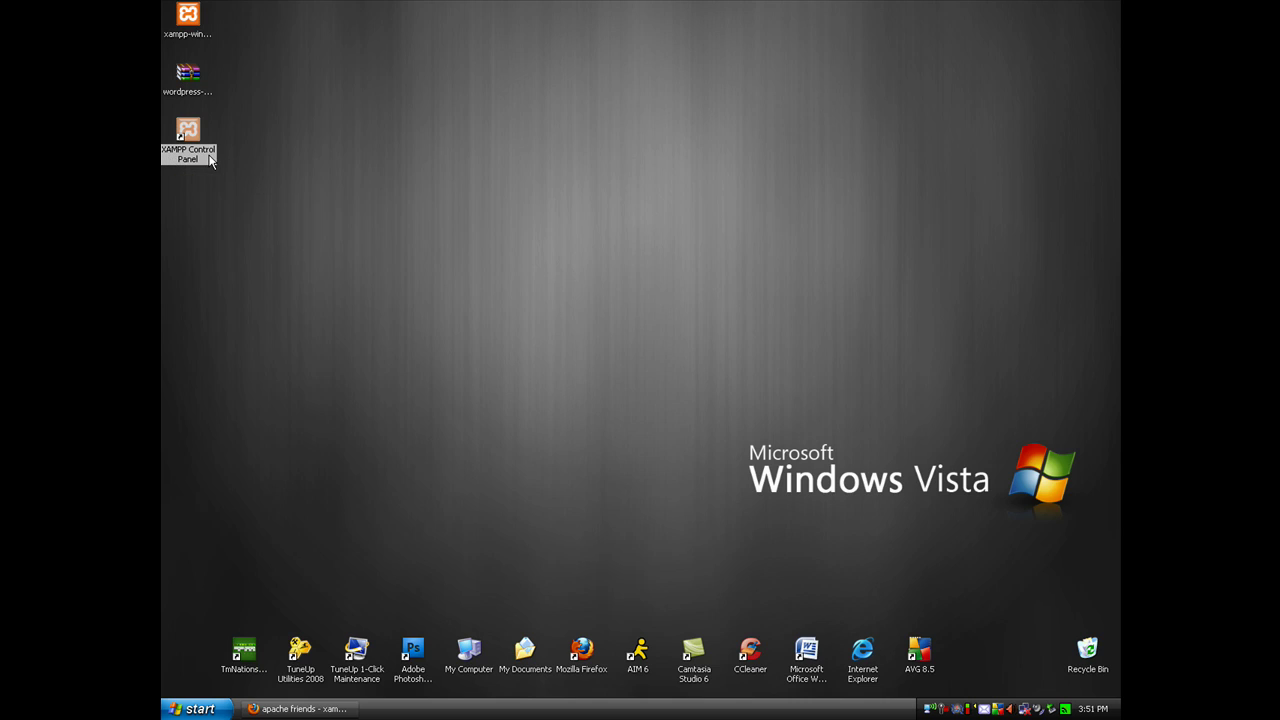
double_click(190, 135)
drag(881, 430, 639, 243)
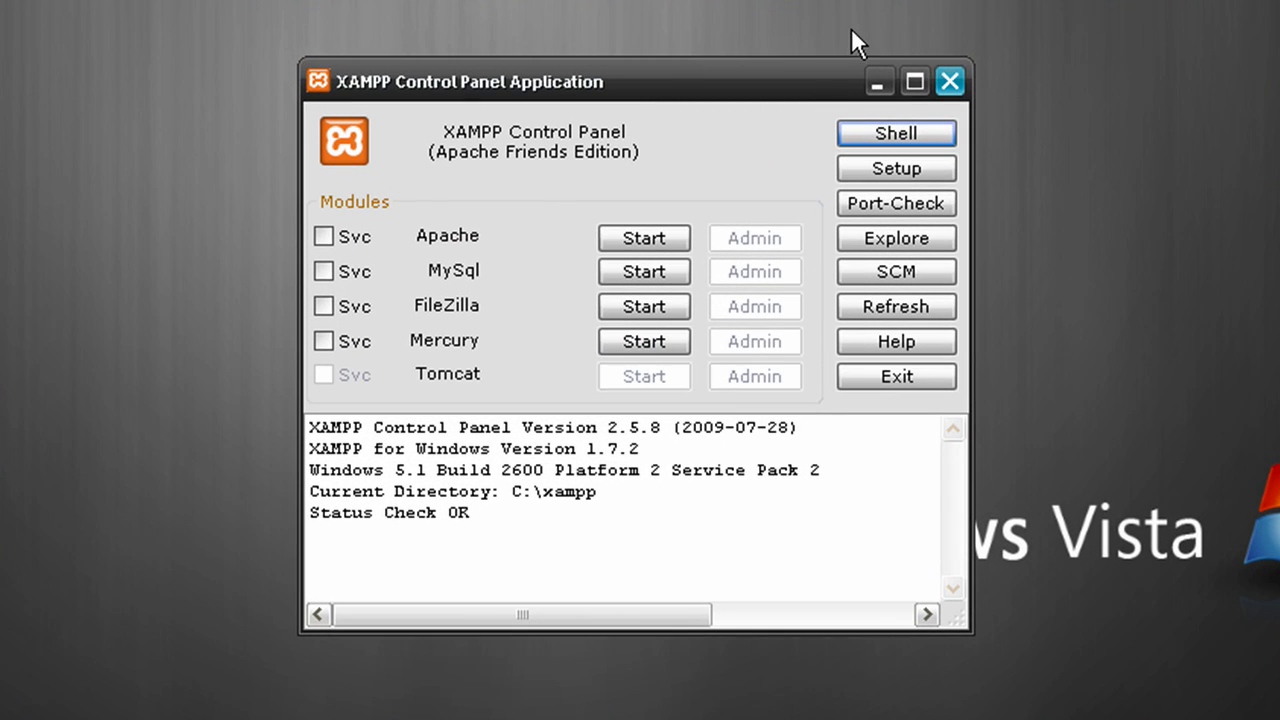
click(631, 243)
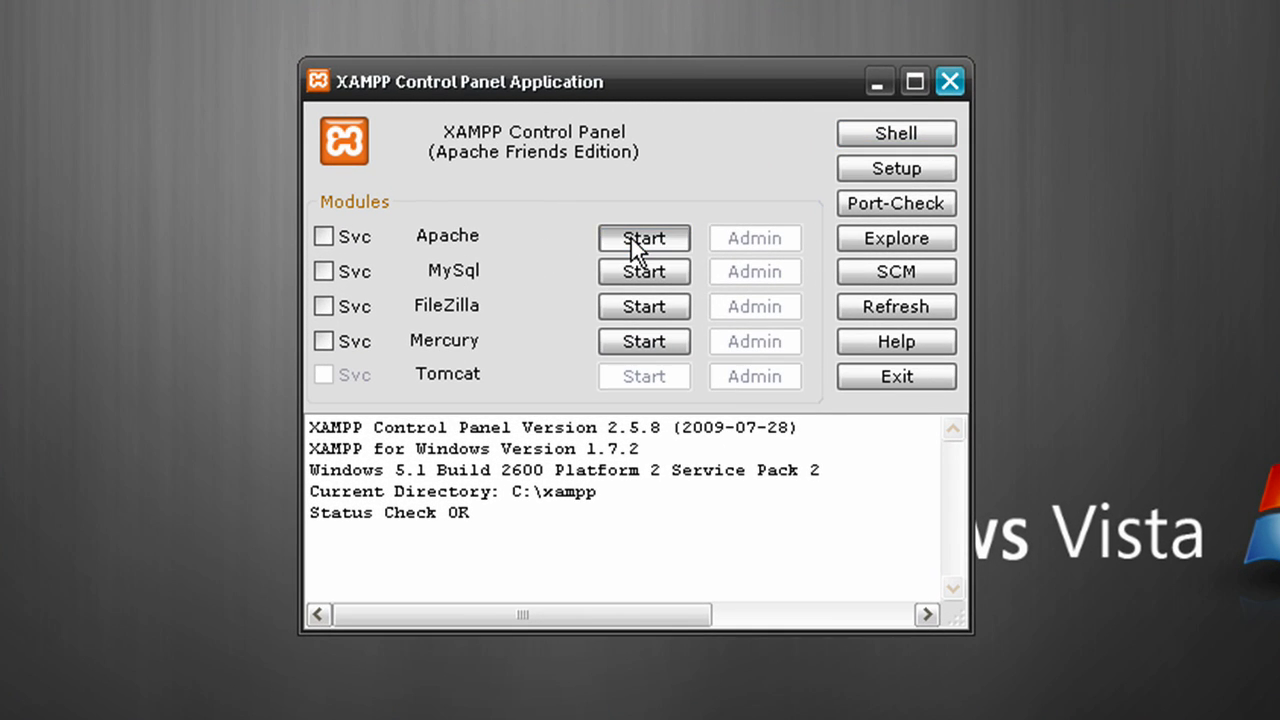
click(632, 268)
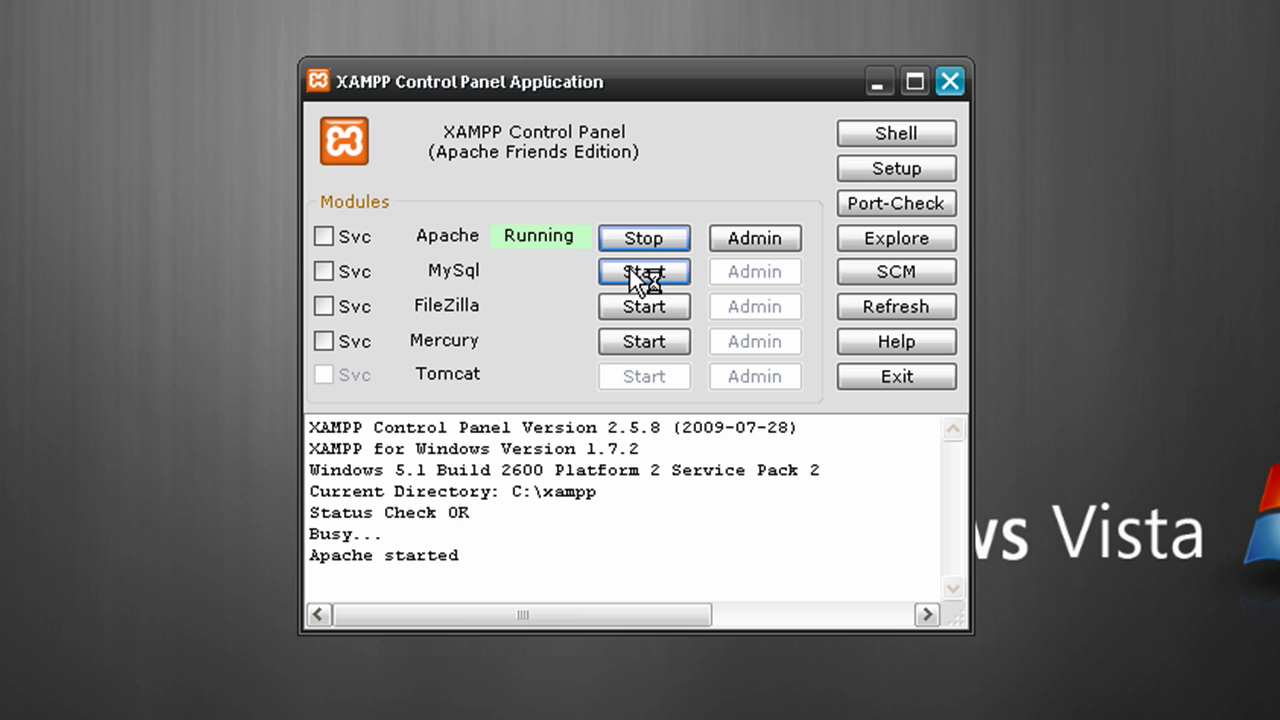
click(568, 384)
click(645, 276)
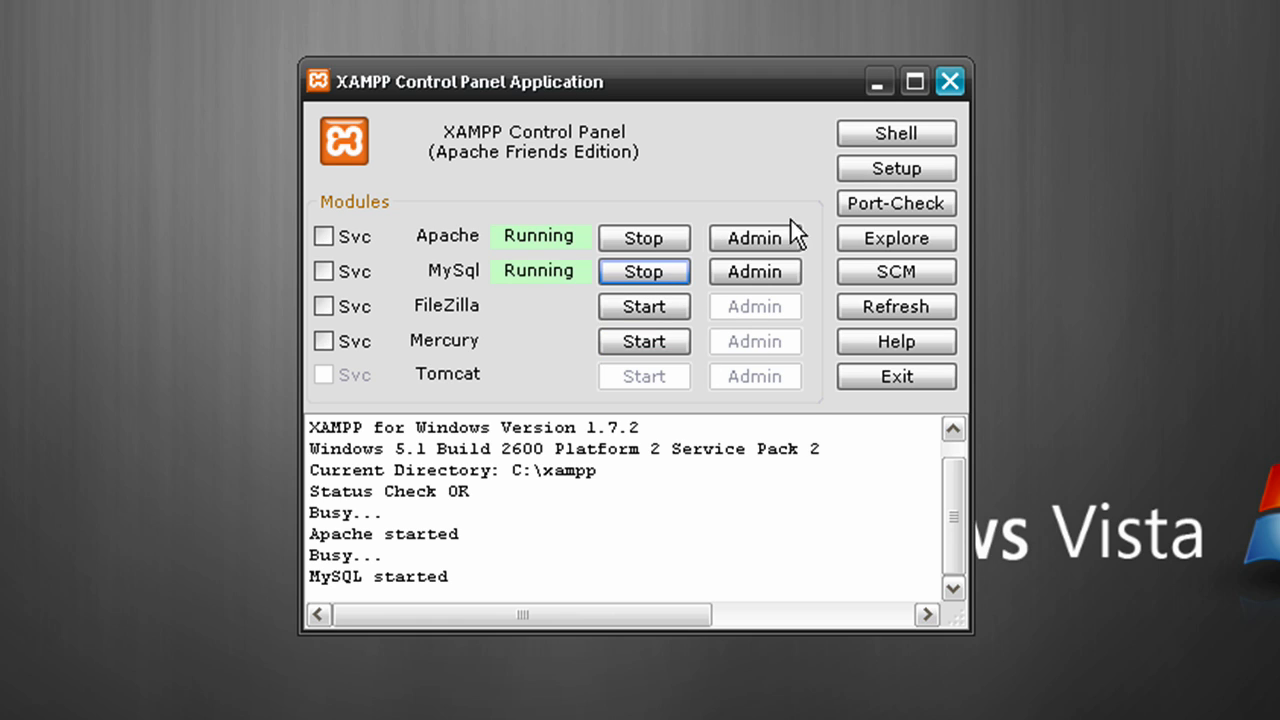
click(569, 383)
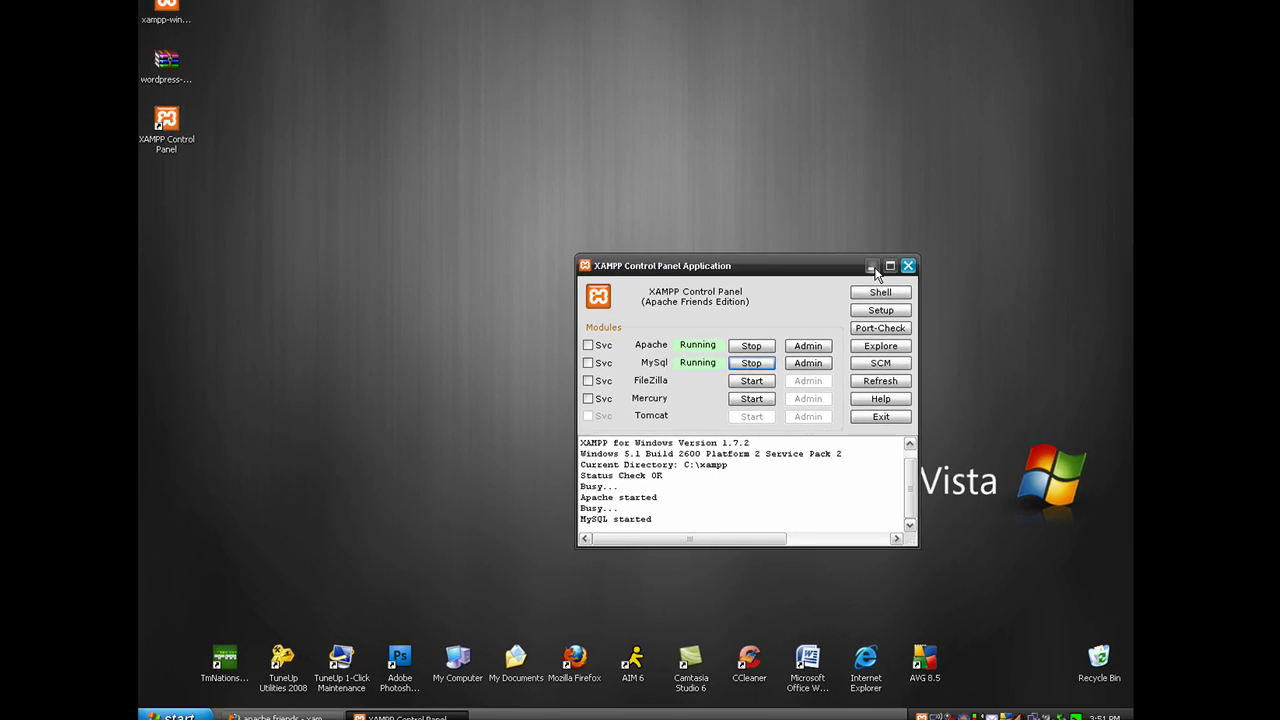
click(935, 156)
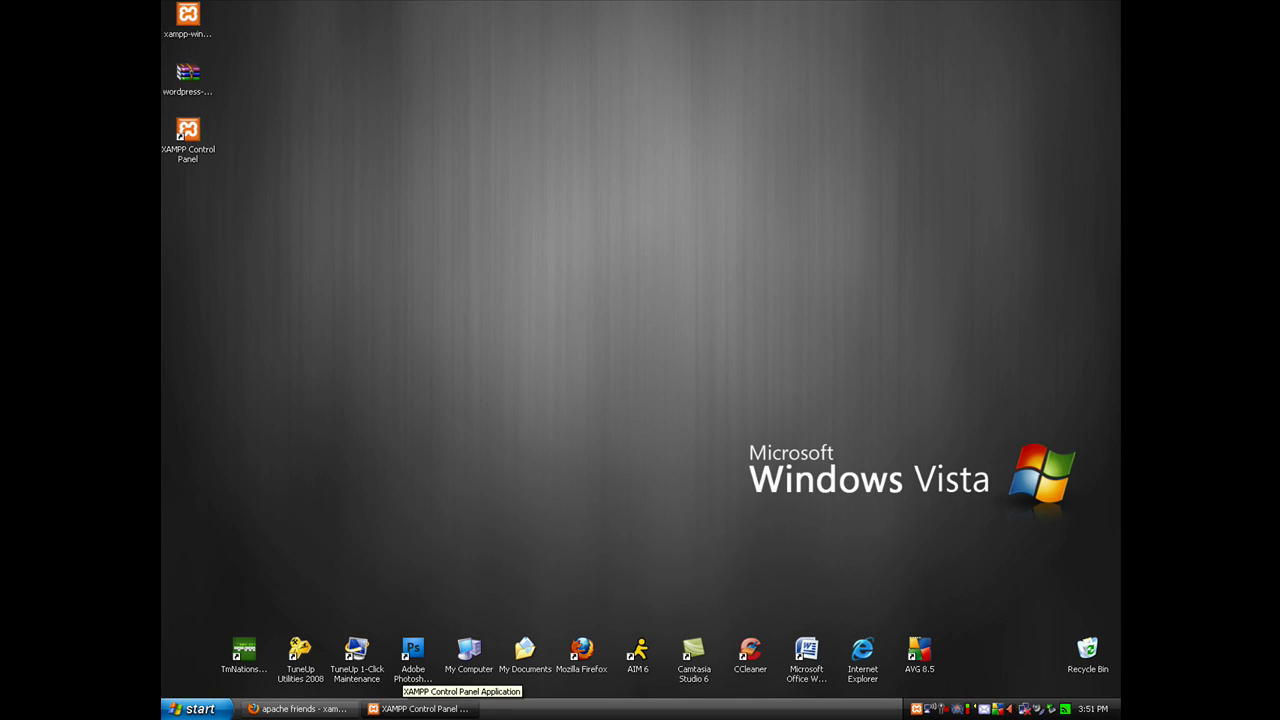
Browse from My Computer through the HP_PAVILION (C:) drive into C:\xampp\htdocs
double_click(478, 649)
click(519, 317)
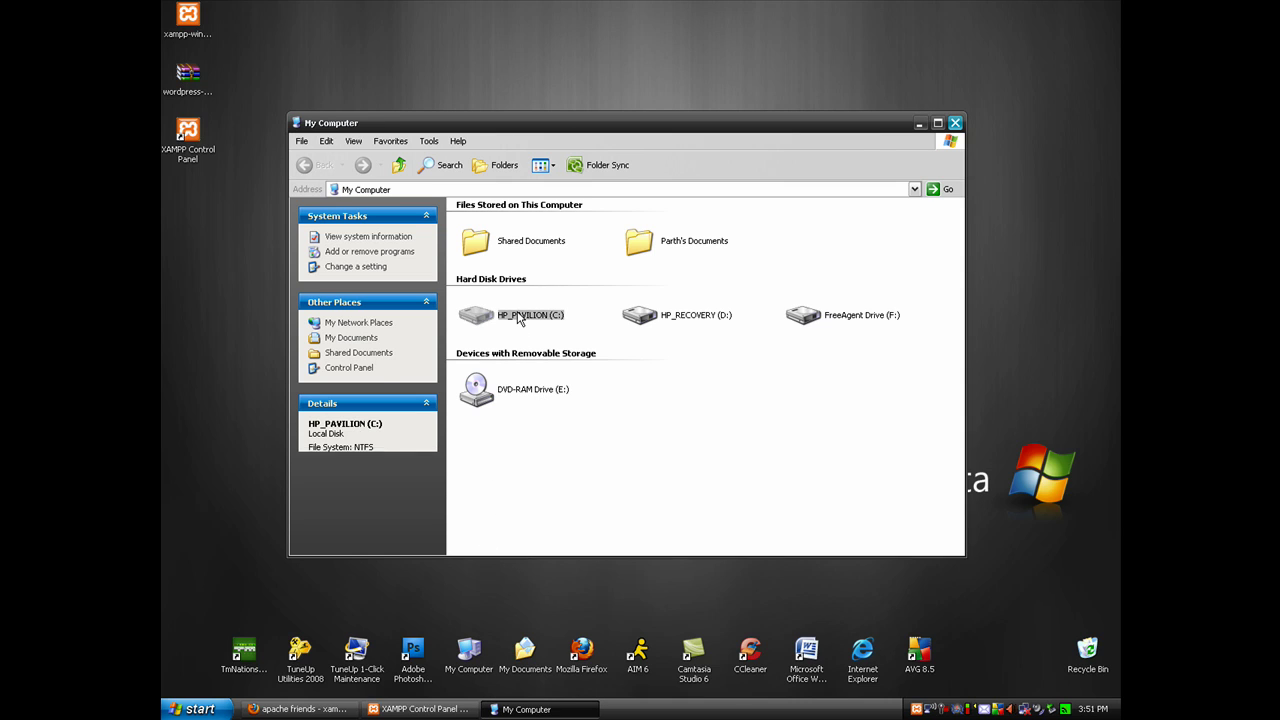
double_click(519, 317)
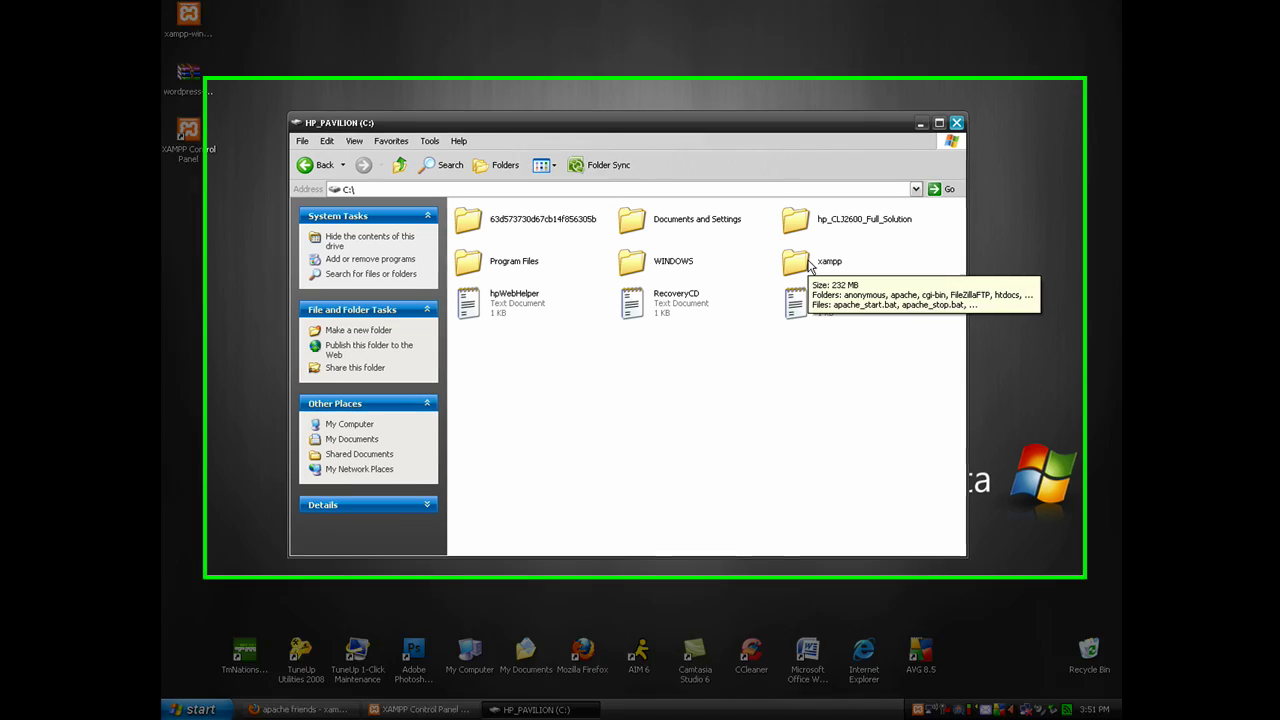
double_click(797, 264)
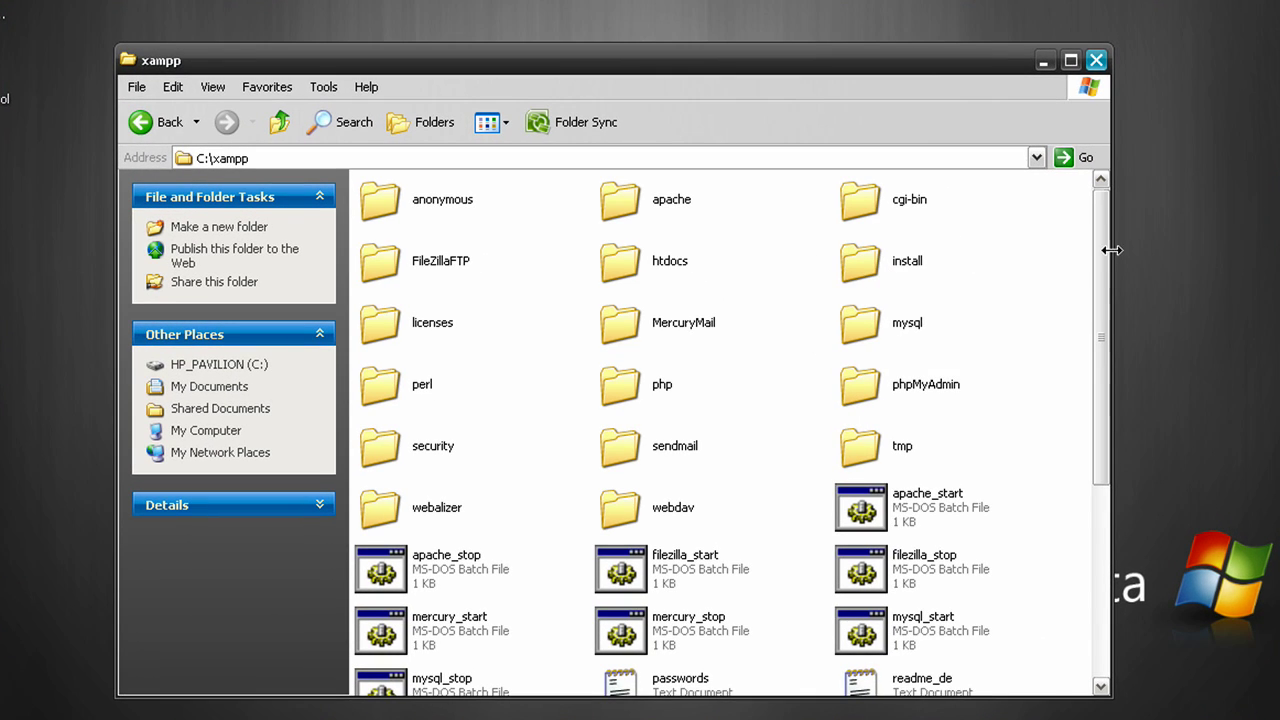
drag(1104, 252, 1101, 214)
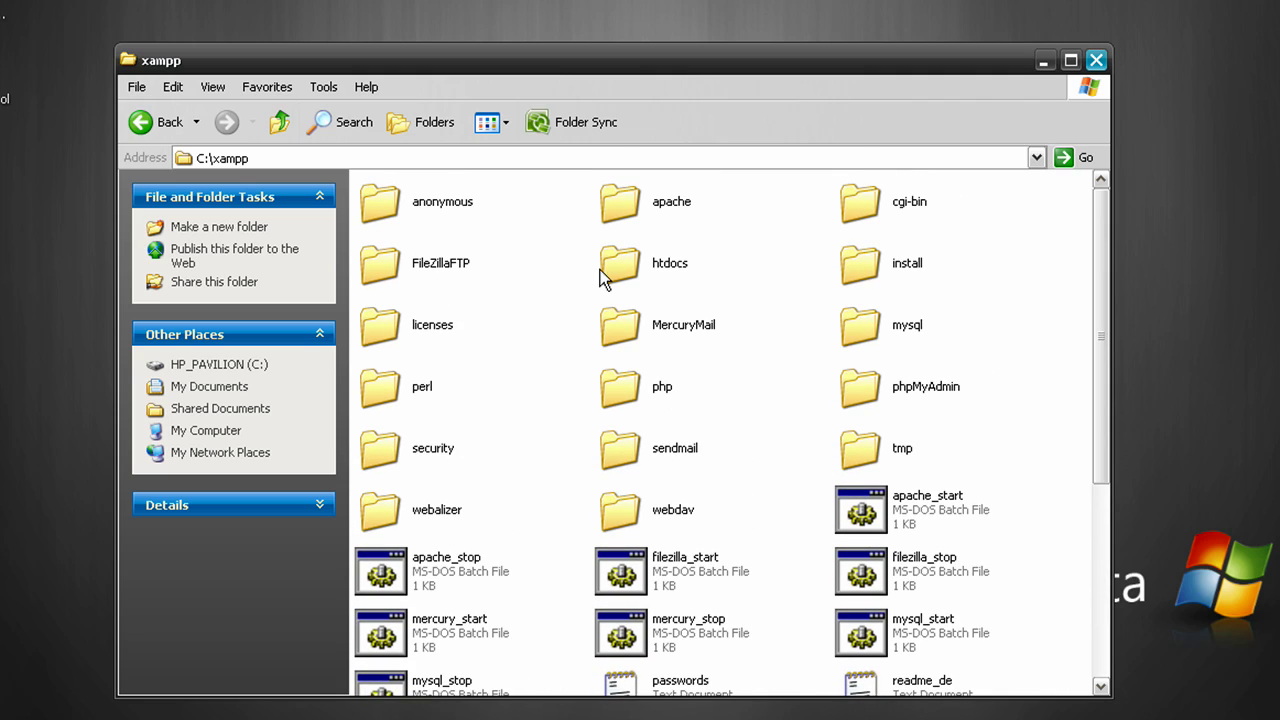
click(645, 272)
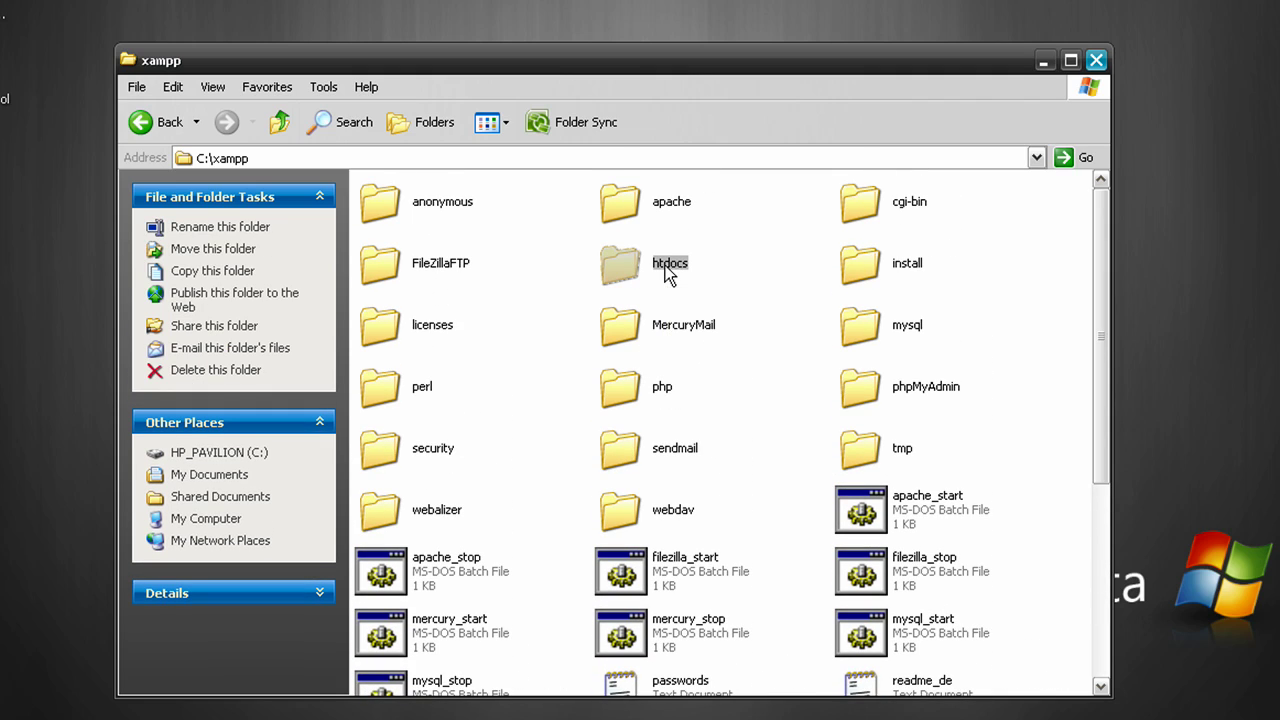
double_click(665, 266)
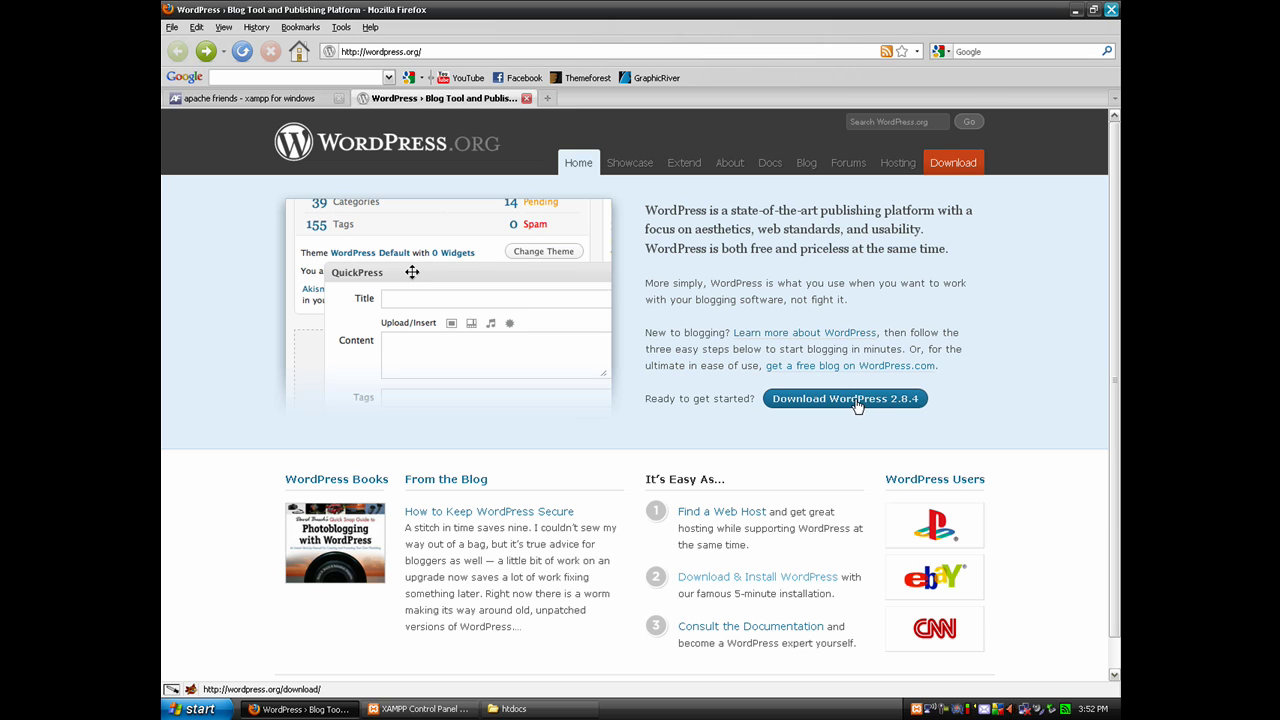
Extract the wordpress folder from wordpress-2.8.4.zip onto the desktop and close WinRAR
click(300, 709)
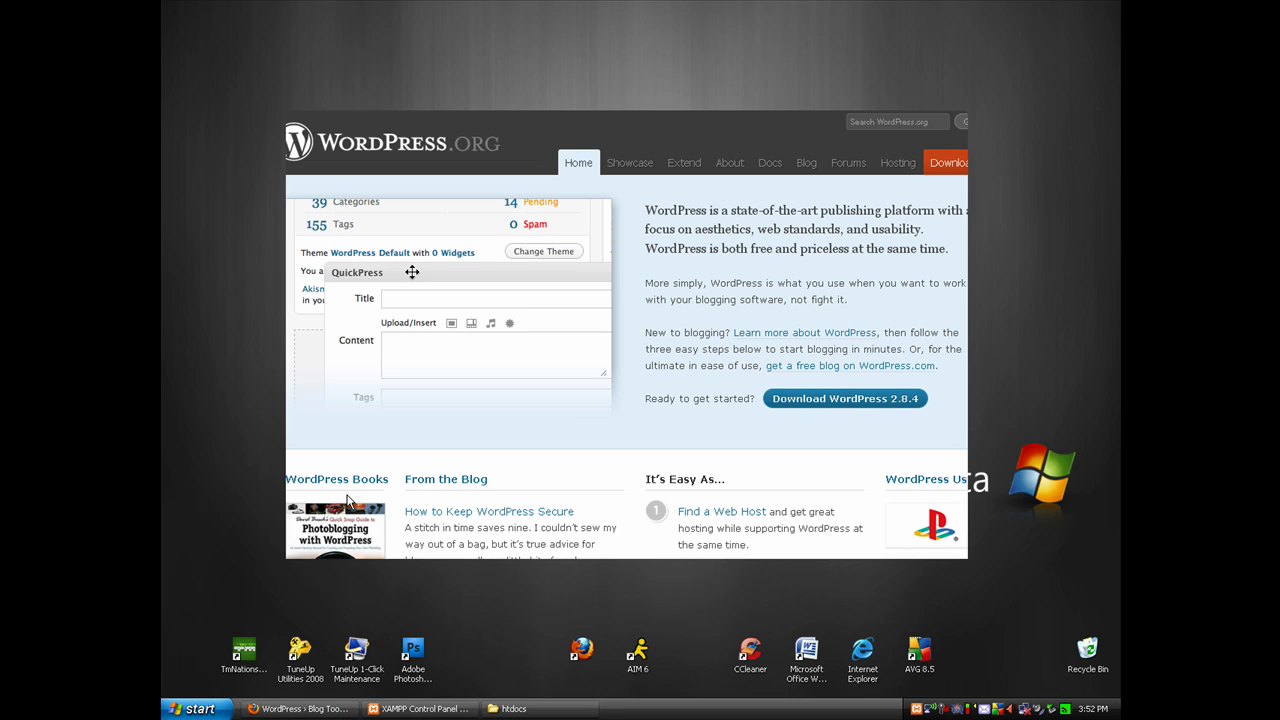
double_click(188, 75)
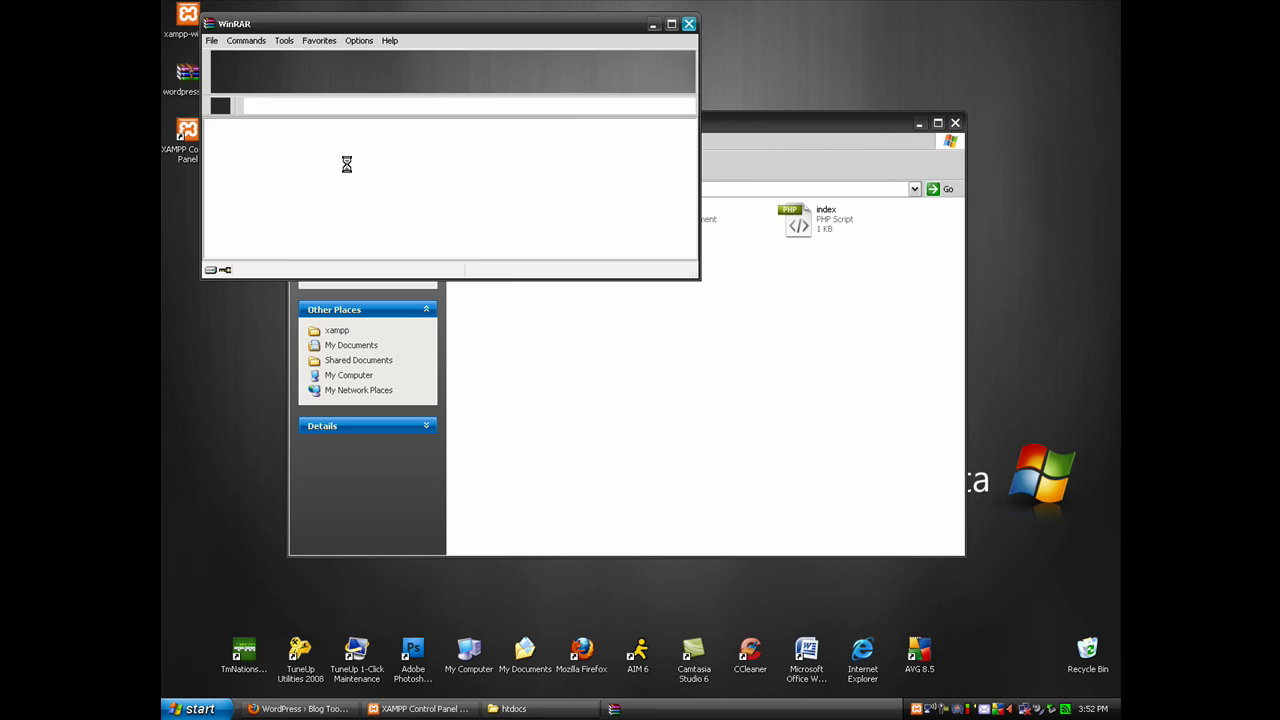
drag(224, 158, 211, 354)
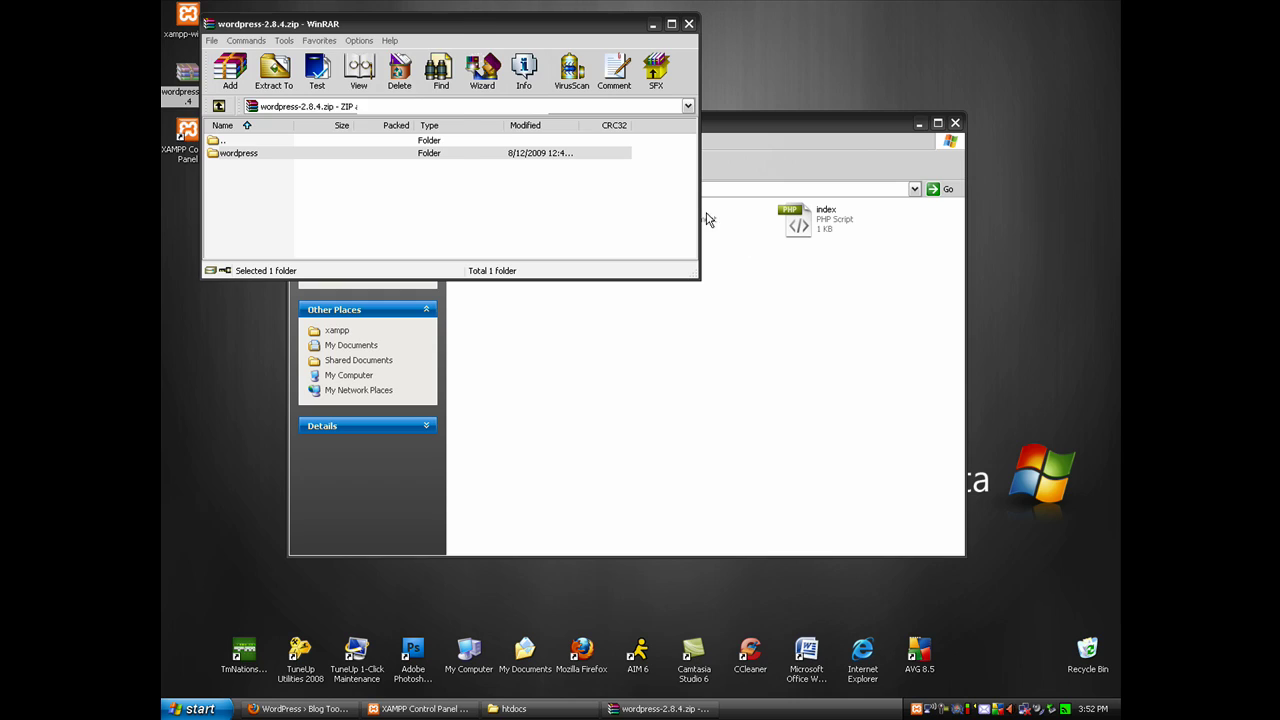
click(689, 24)
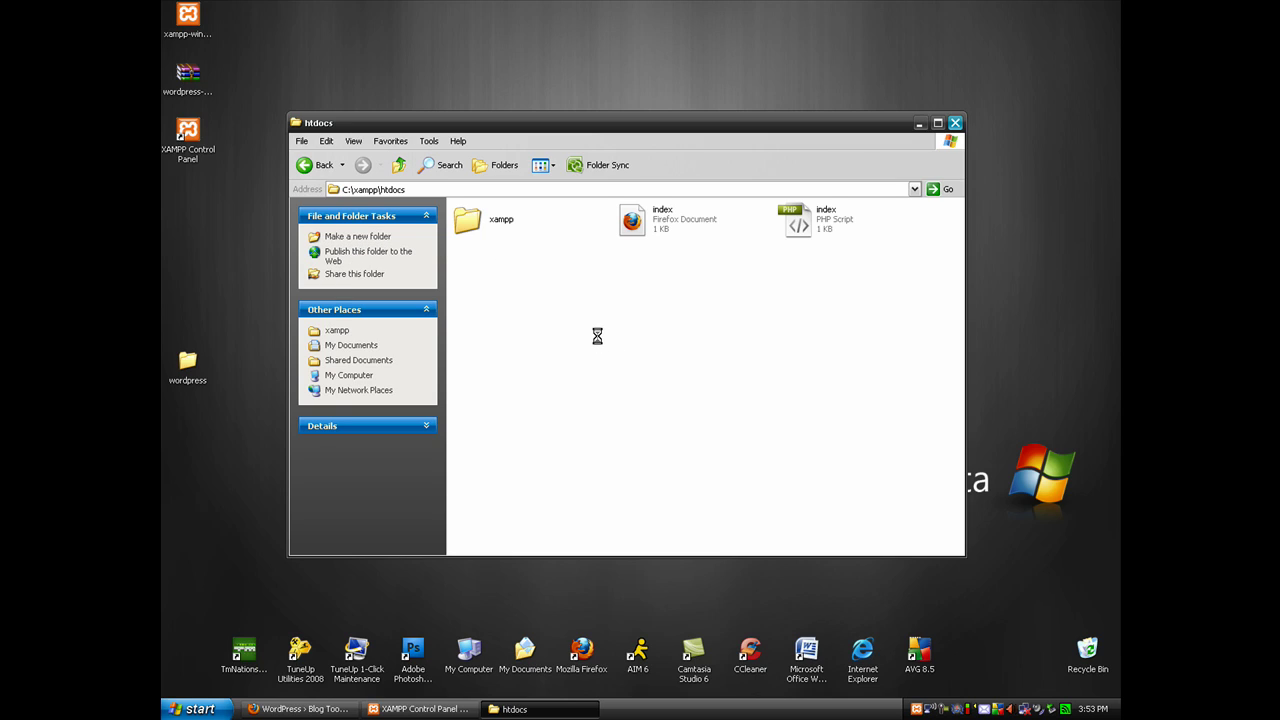
Name the new htdocs folder 'wordpress' and open it
text(wordpress)
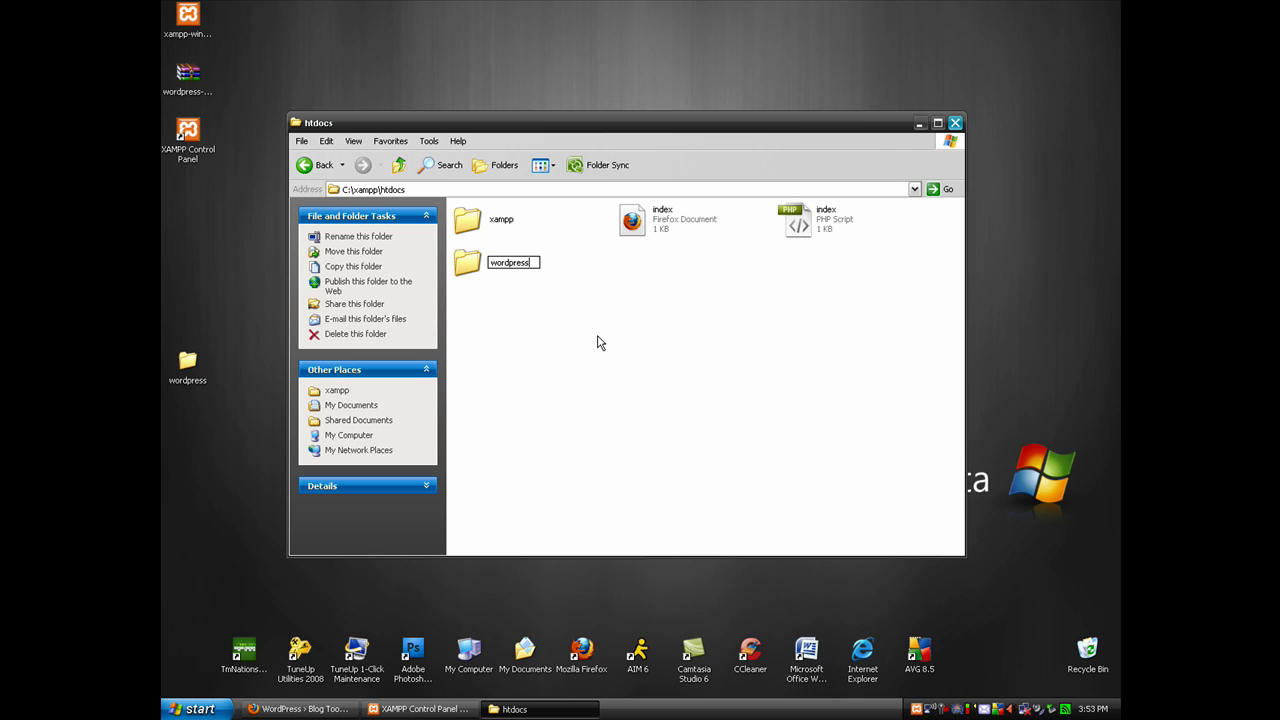
key(Return)
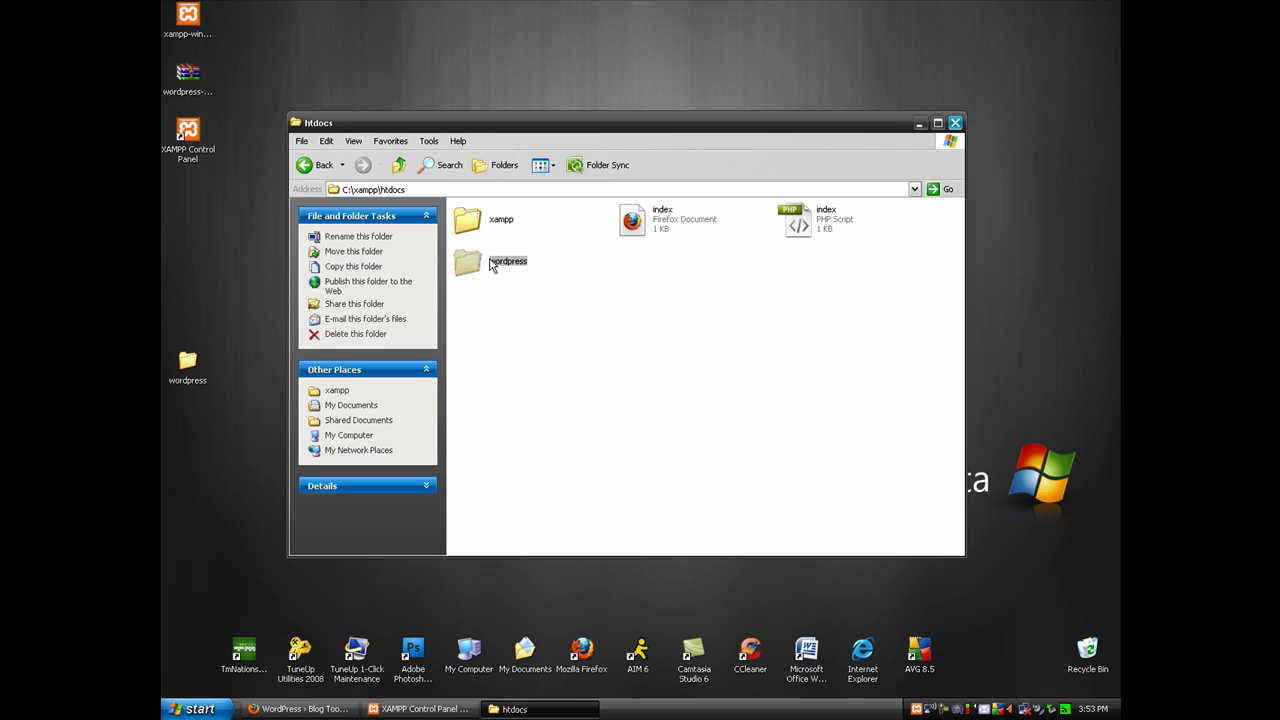
double_click(489, 263)
Move all files from the desktop wordpress folder into htdocs\wordpress and close the emptied window
double_click(188, 365)
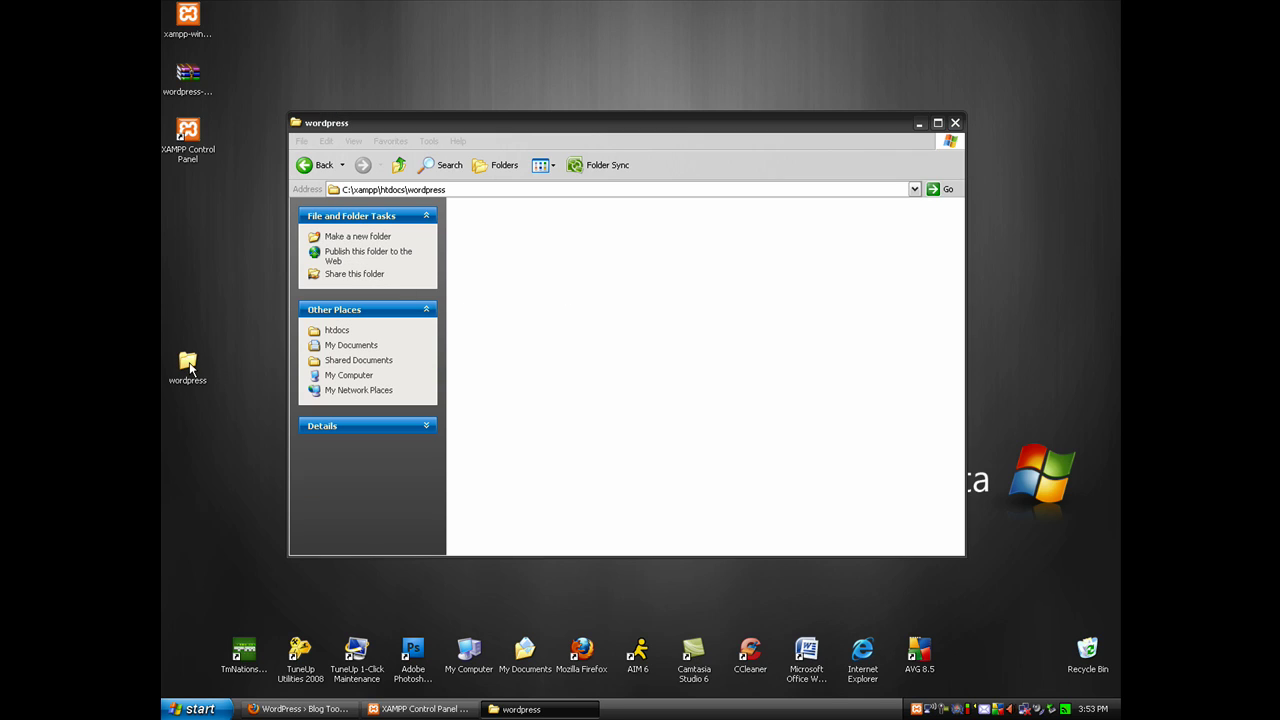
drag(318, 104, 419, 199)
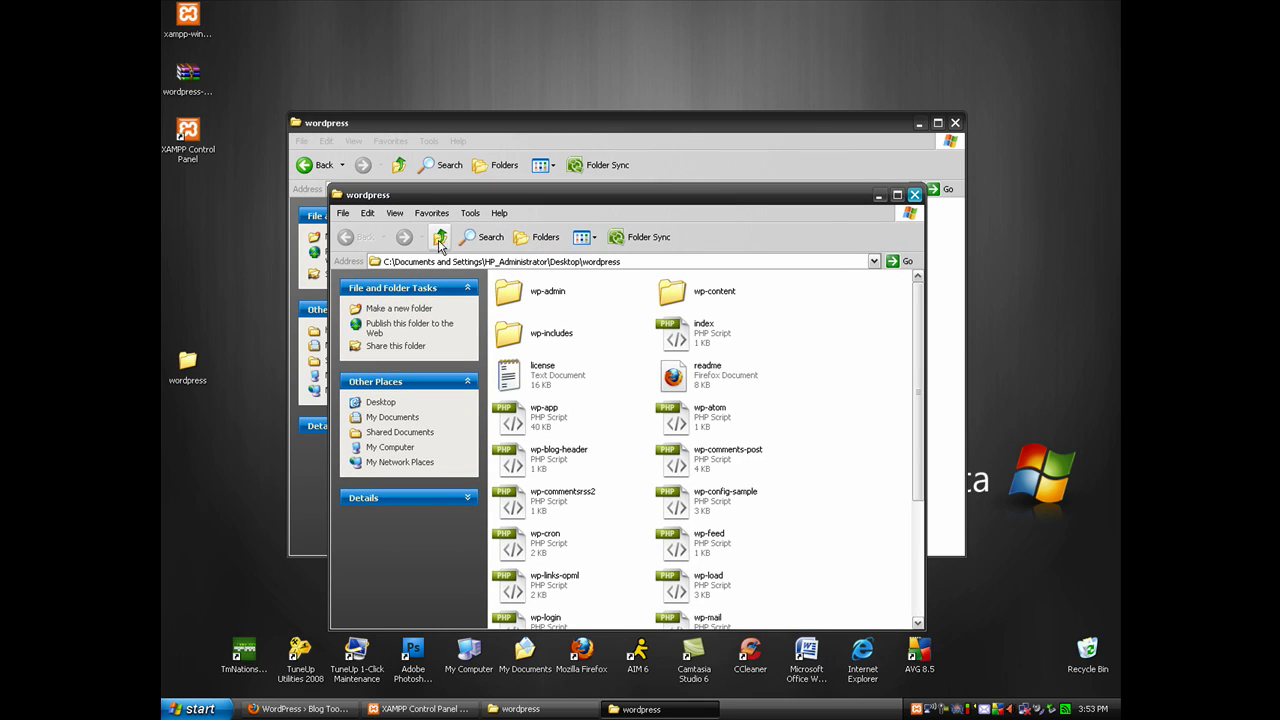
mouse_move(498, 289)
mouse_down()
mouse_move(512, 290)
mouse_move(499, 288)
mouse_up()
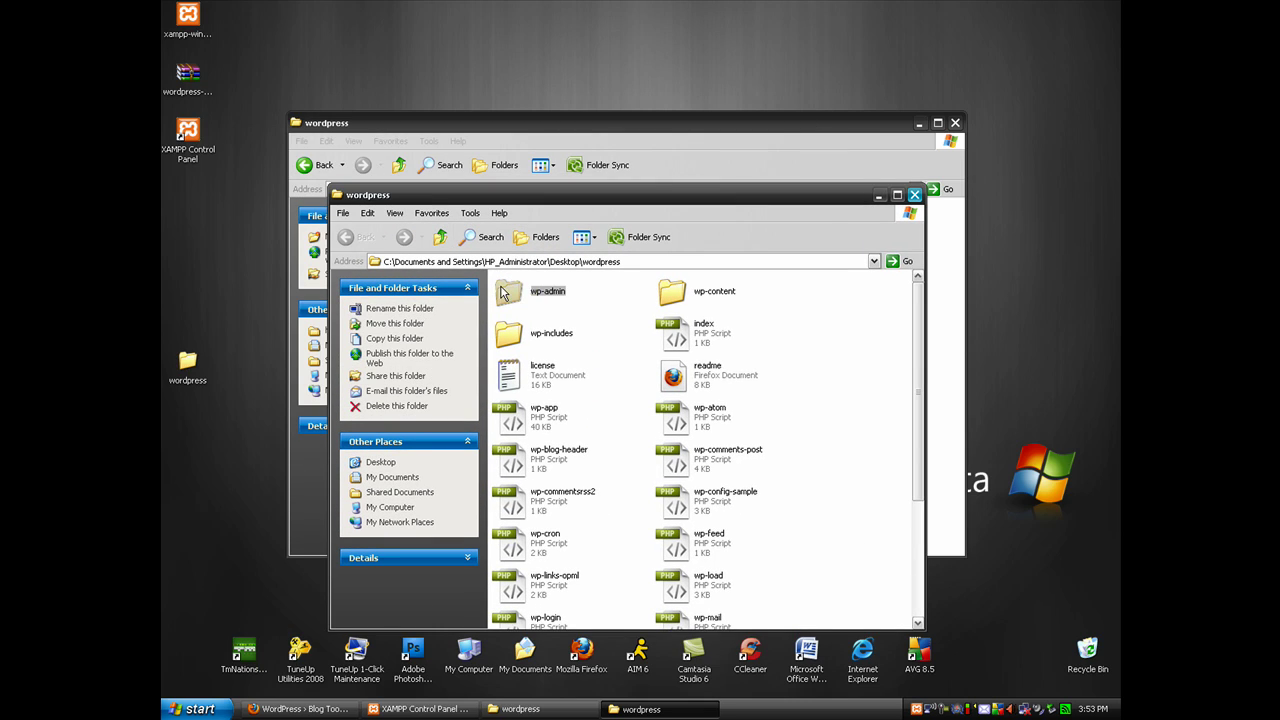
drag(797, 293, 430, 716)
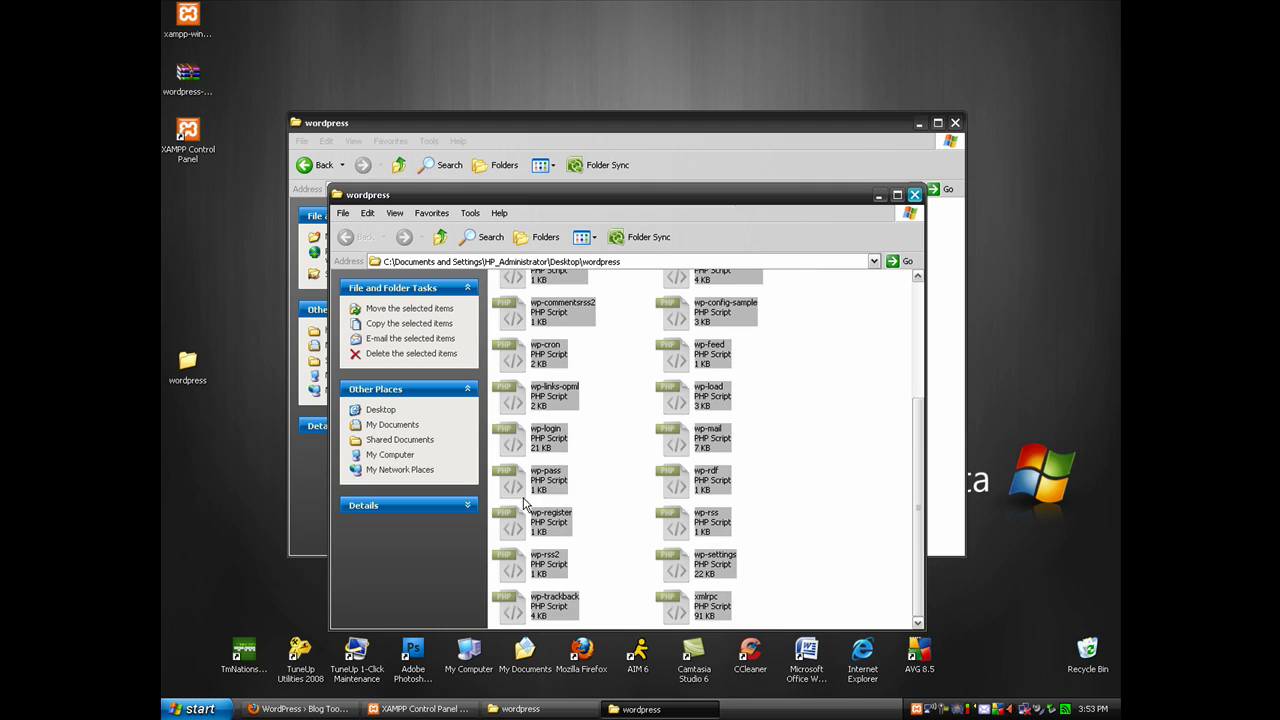
drag(514, 400, 931, 408)
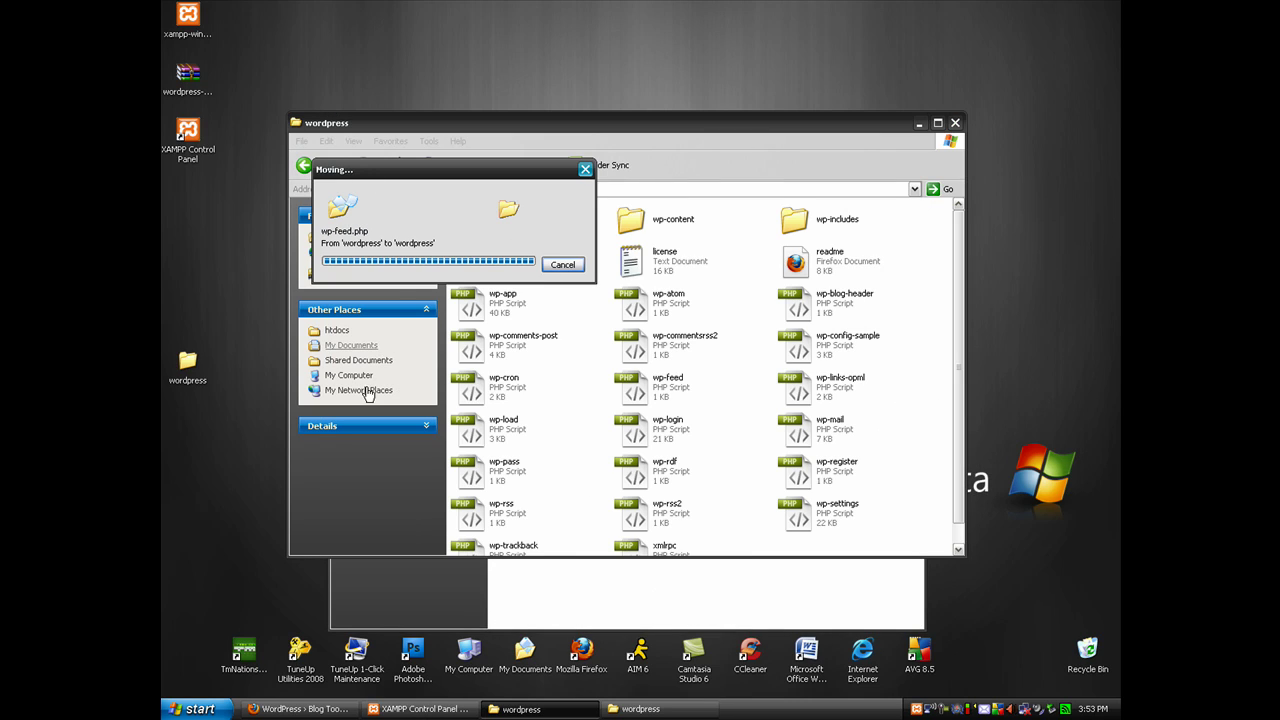
click(848, 600)
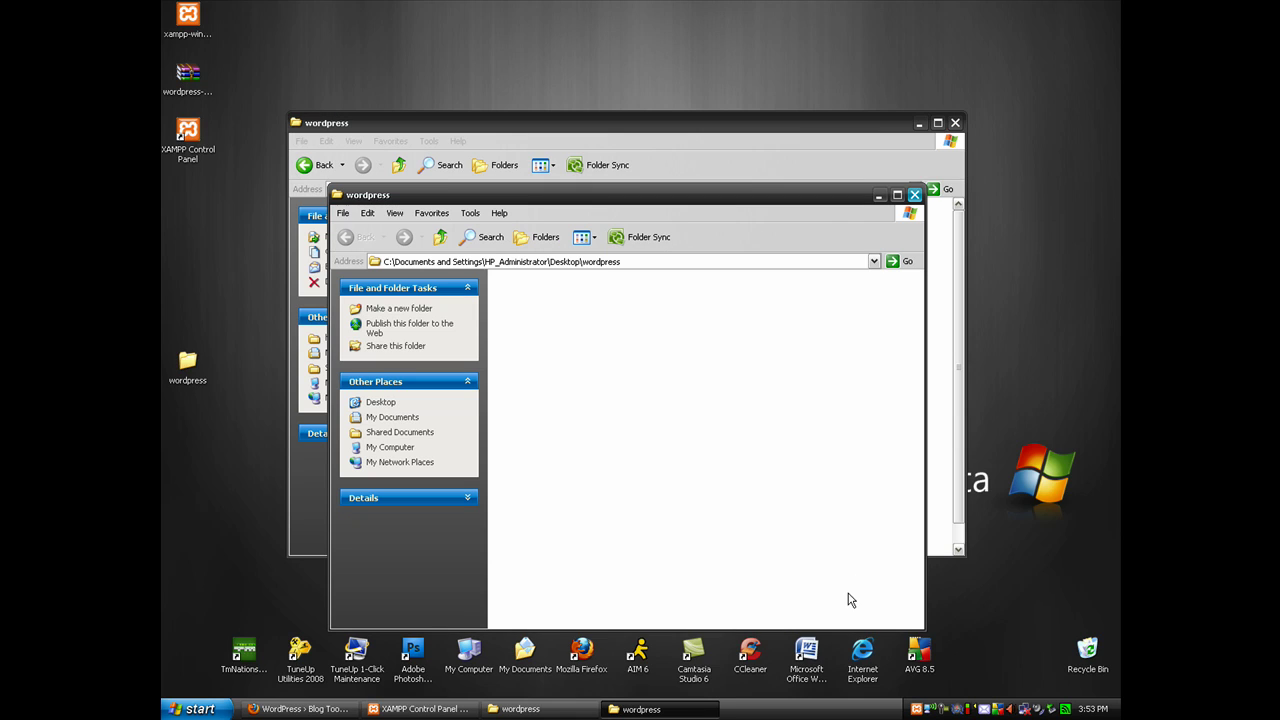
click(922, 198)
Drag the empty desktop wordpress folder to the Recycle Bin
drag(181, 355, 1085, 646)
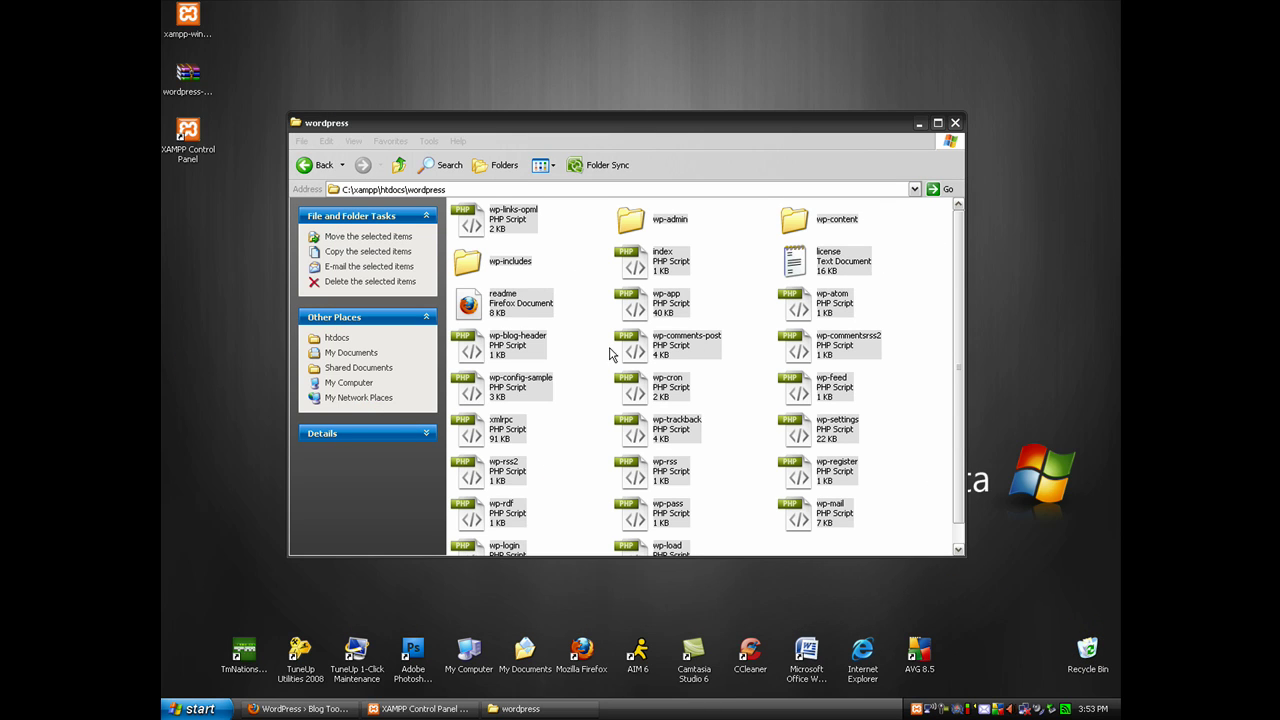
click(621, 272)
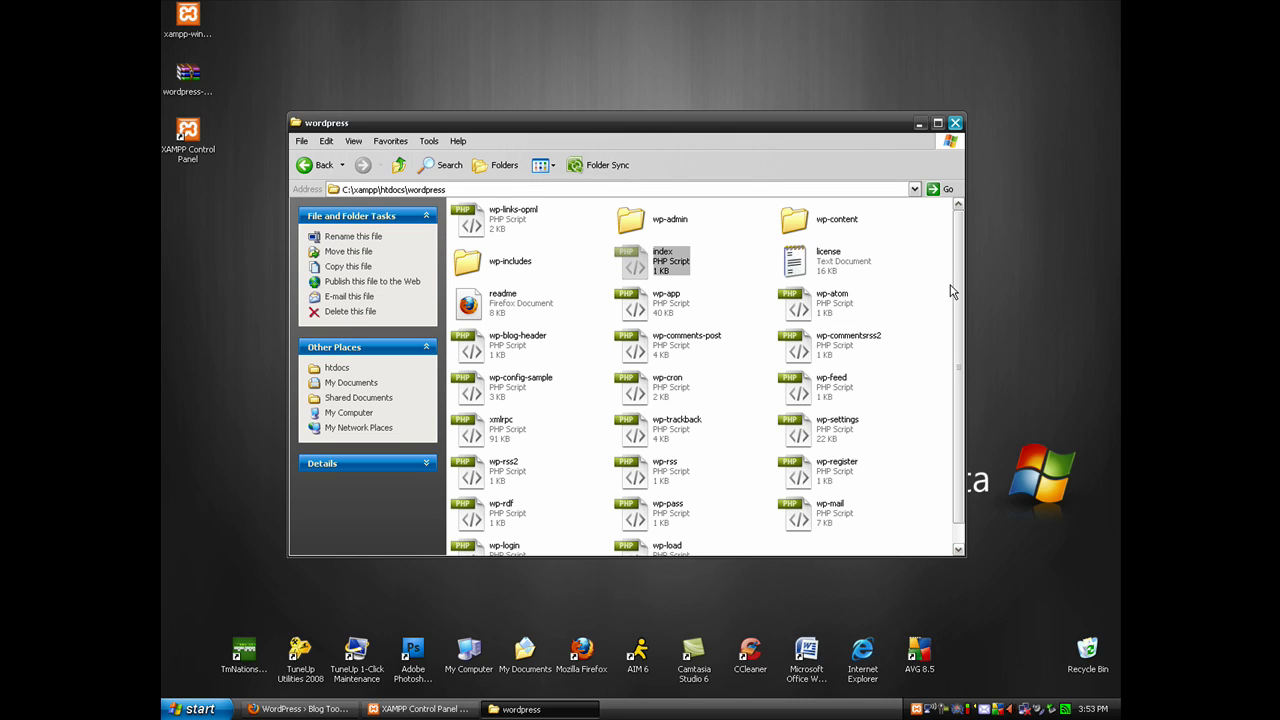
scroll(955, 300, down, 1)
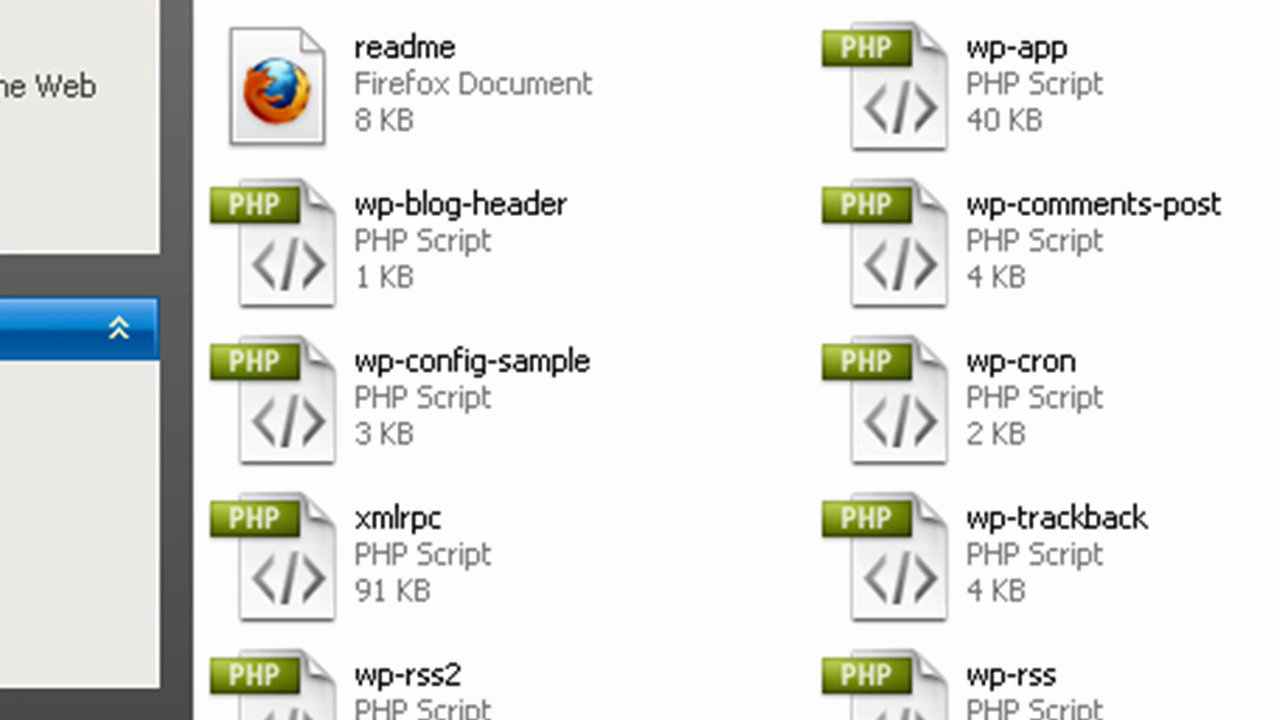
scroll(715, 360, up, 1)
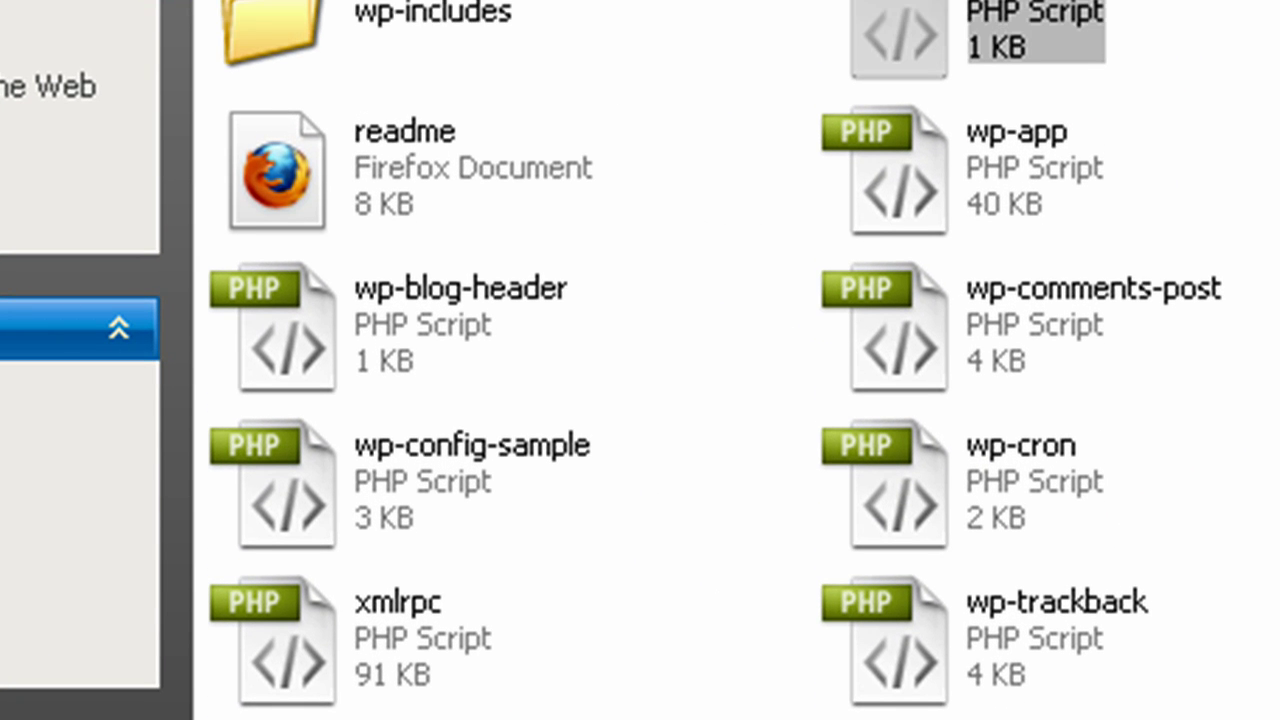
Rename wp-config-sample to wp-config by removing the '-sample' suffix
double_click(421, 452)
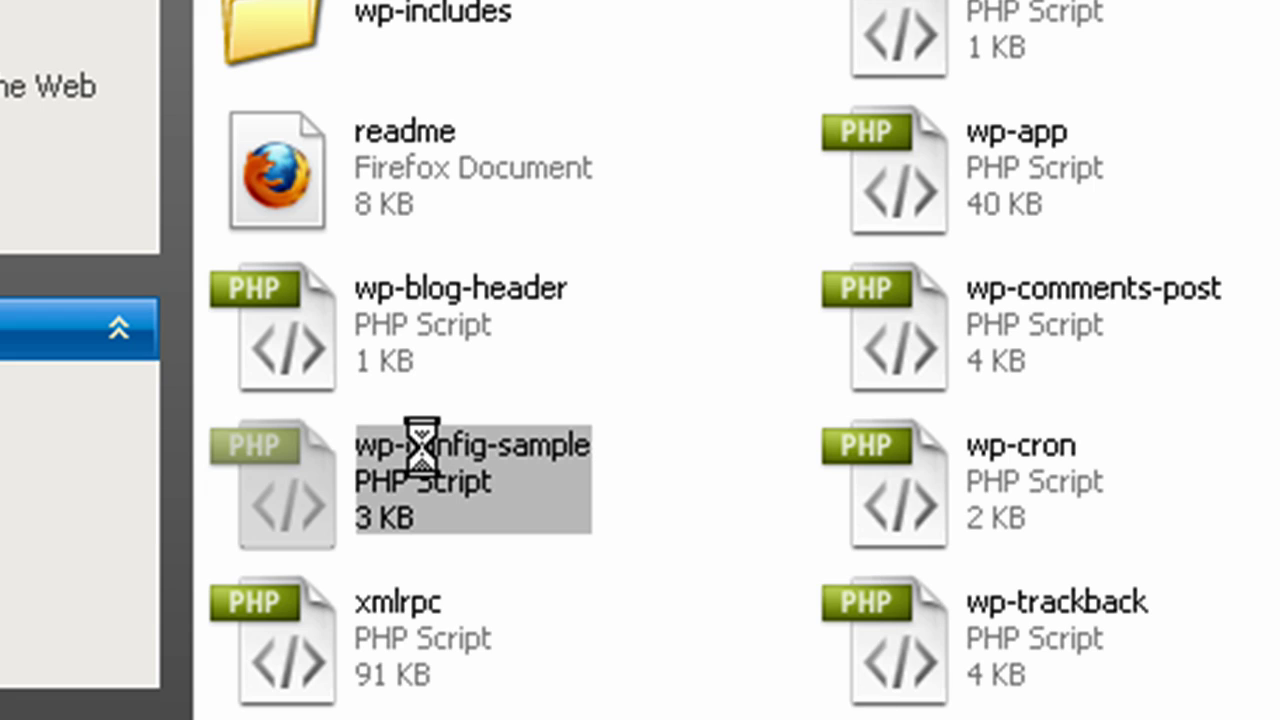
right_click(422, 447)
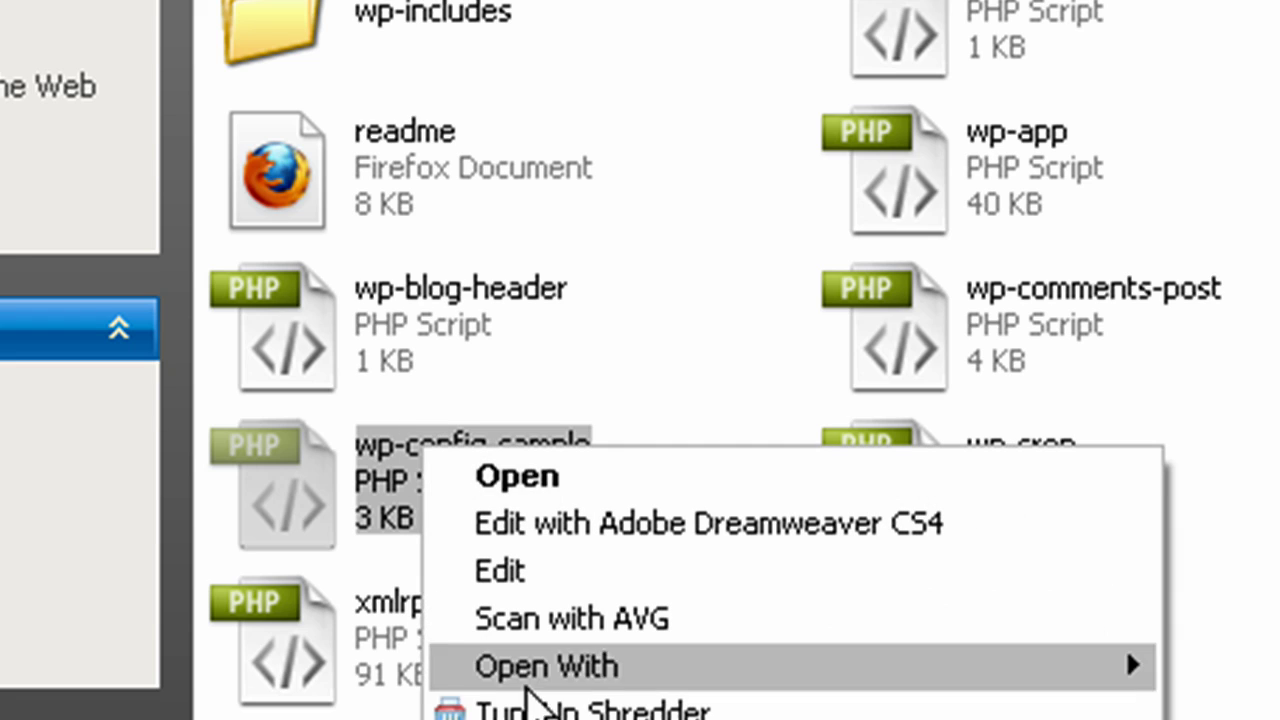
click(530, 719)
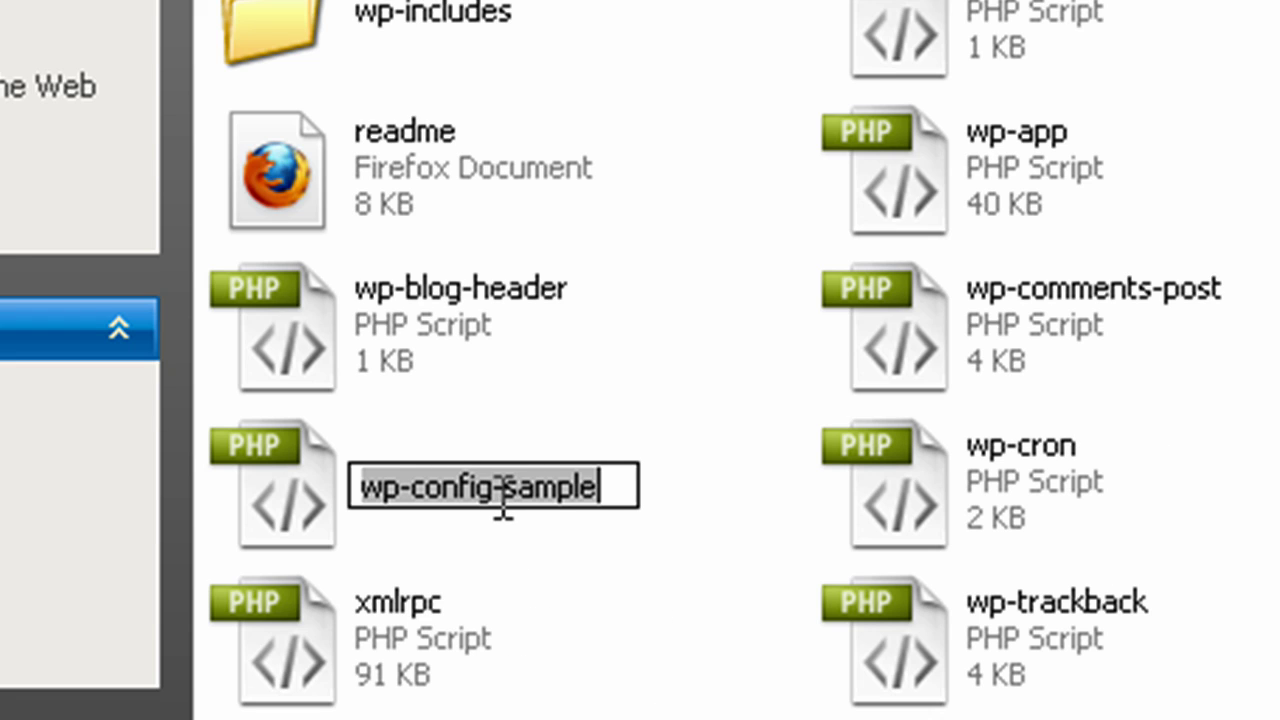
drag(495, 490, 606, 492)
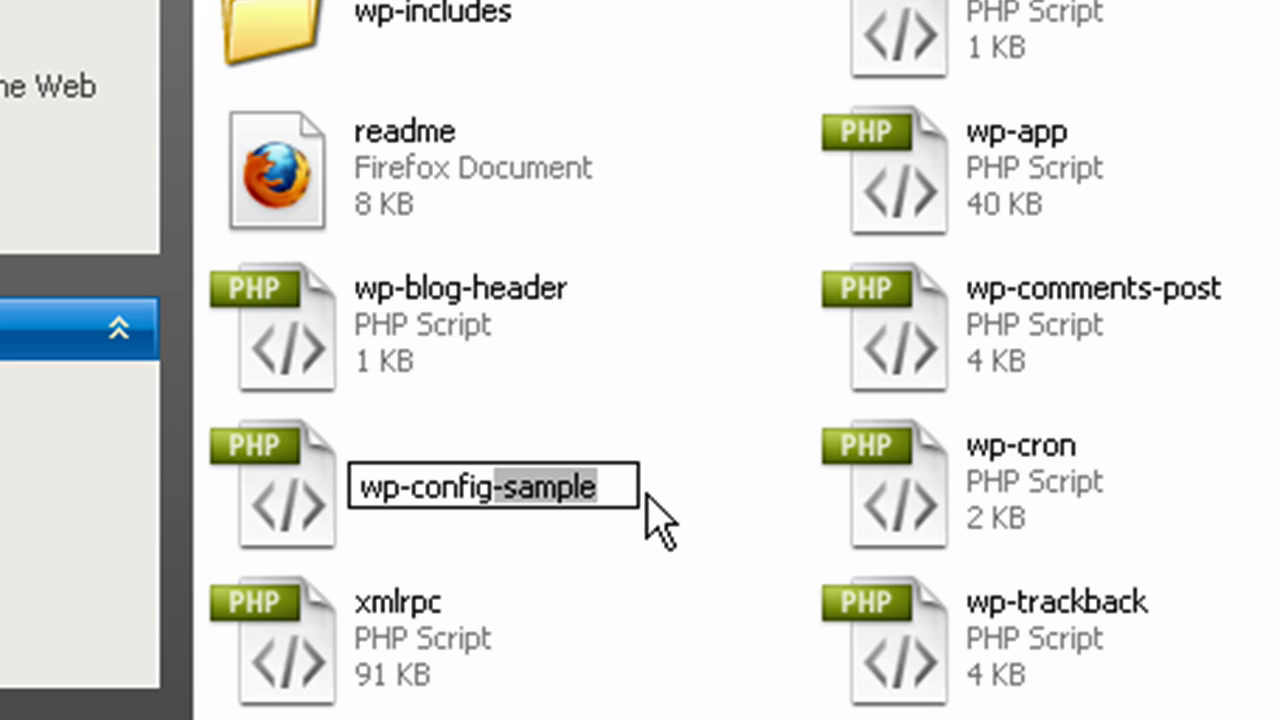
key(BackSpace)
key(Return)
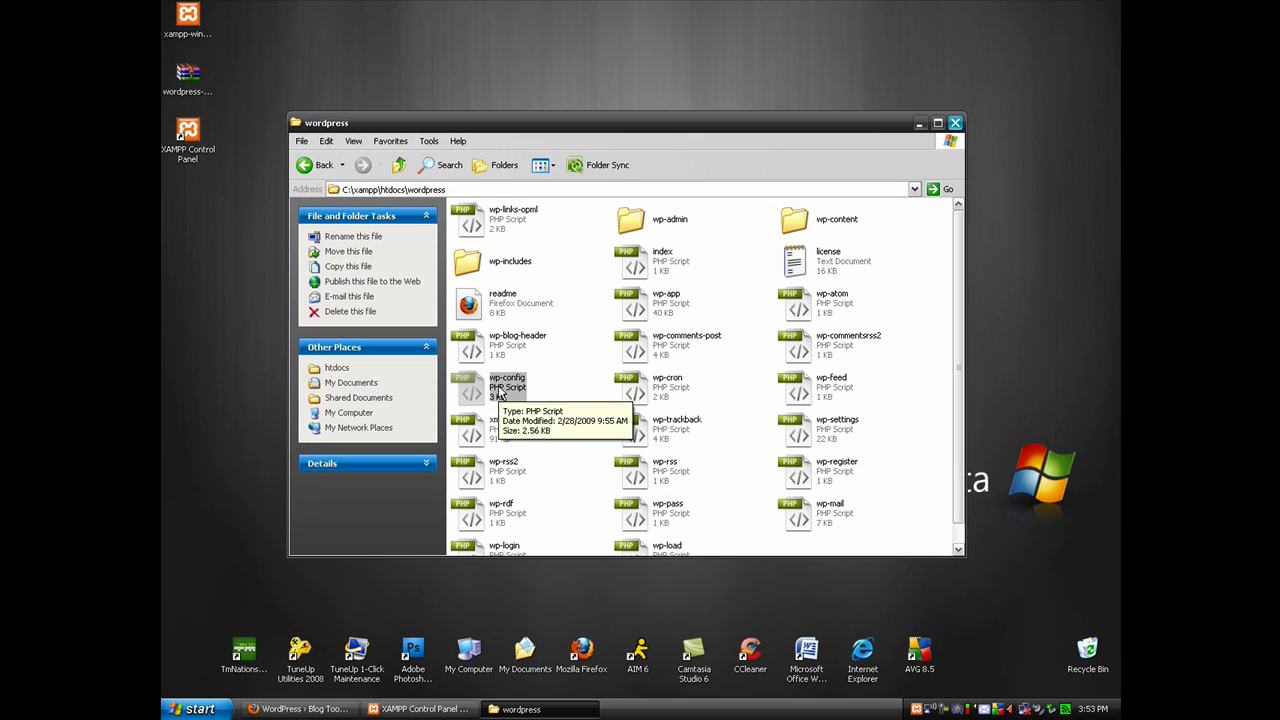
Open wp-config in WordPad and locate the MySQL settings lines
right_click(495, 394)
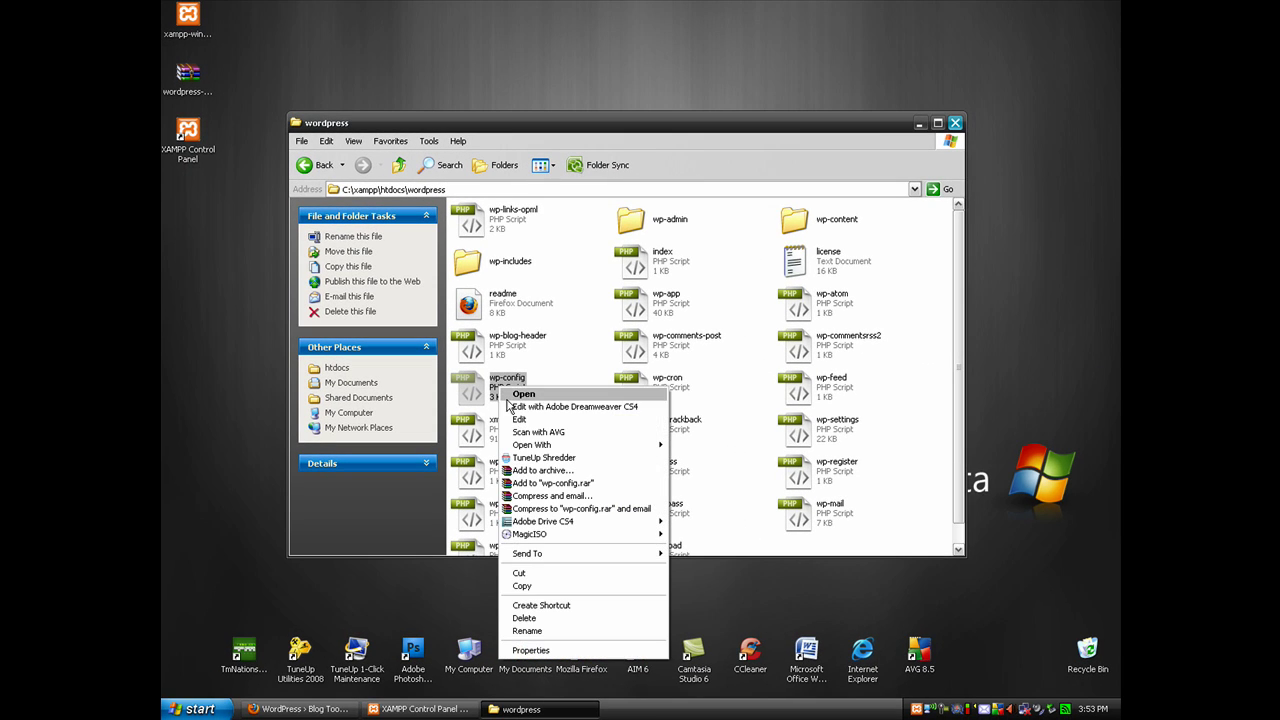
mouse_move(657, 448)
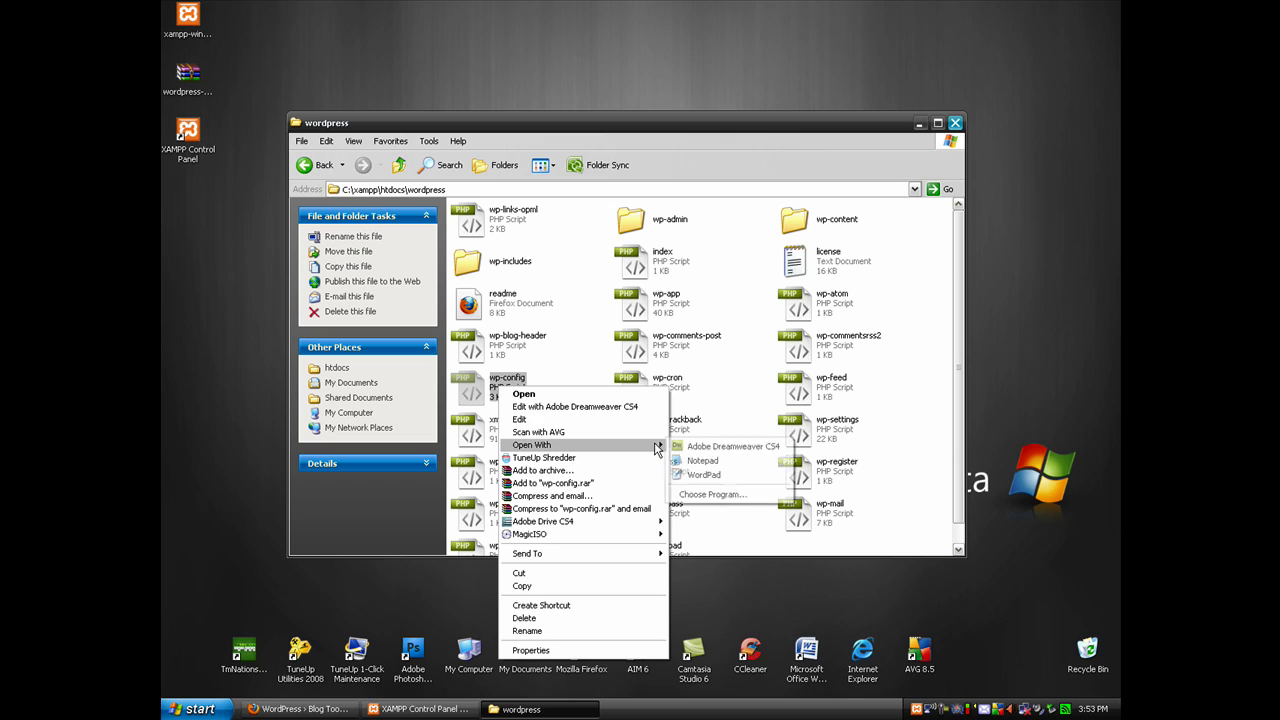
click(703, 476)
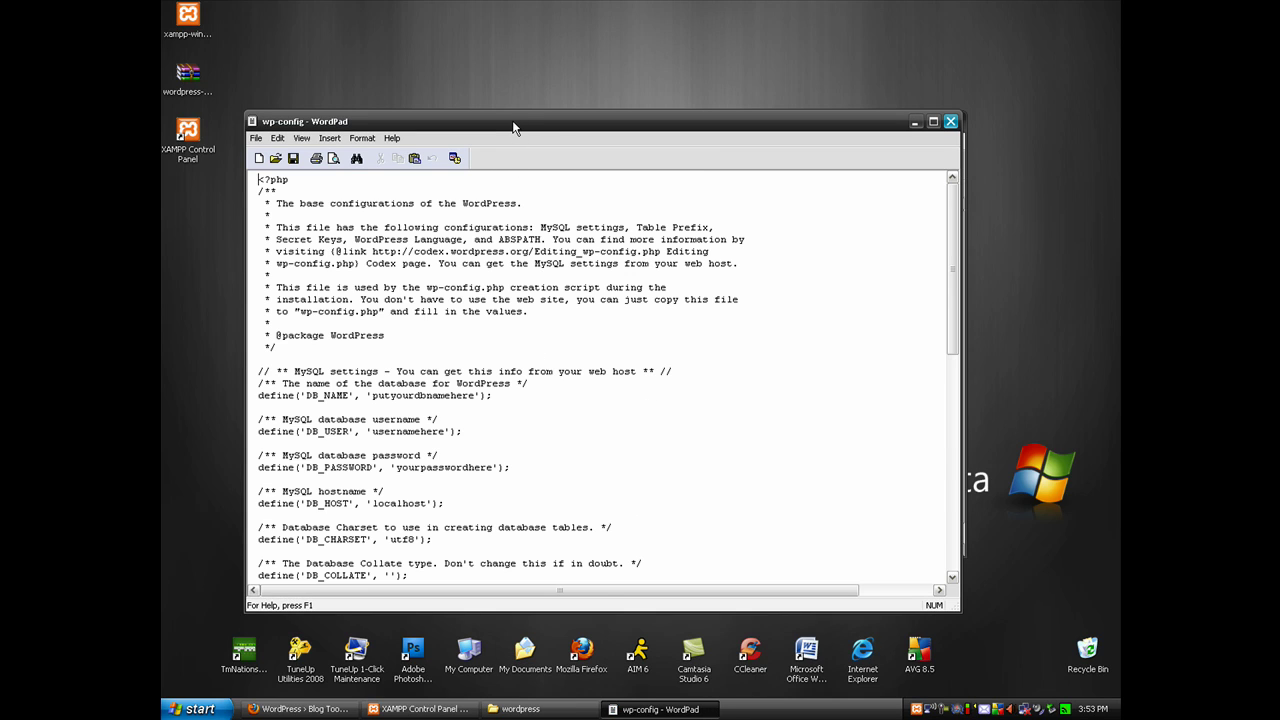
drag(515, 127, 563, 129)
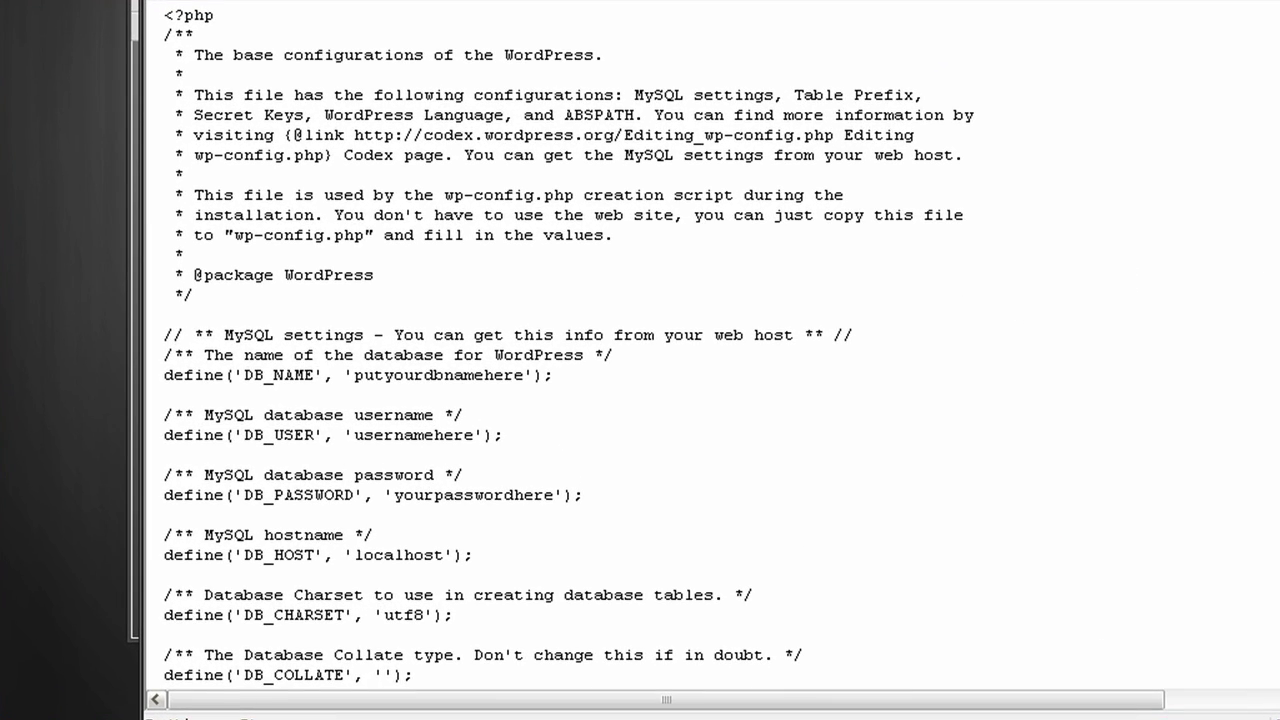
scroll(569, 346, down, 3)
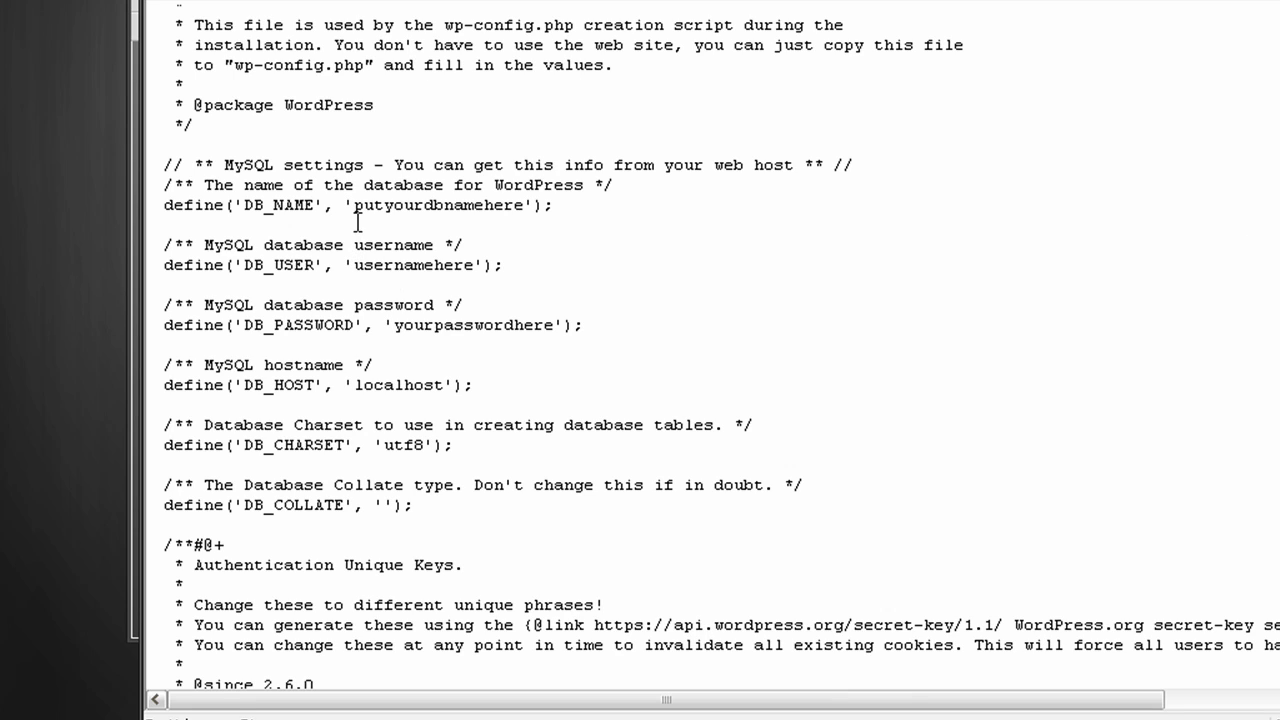
drag(165, 162, 537, 309)
click(540, 308)
Set DB_NAME to 'wordpress' and DB_USER to 'tutorial' in wp-config
double_click(354, 207)
click(348, 207)
double_click(532, 207)
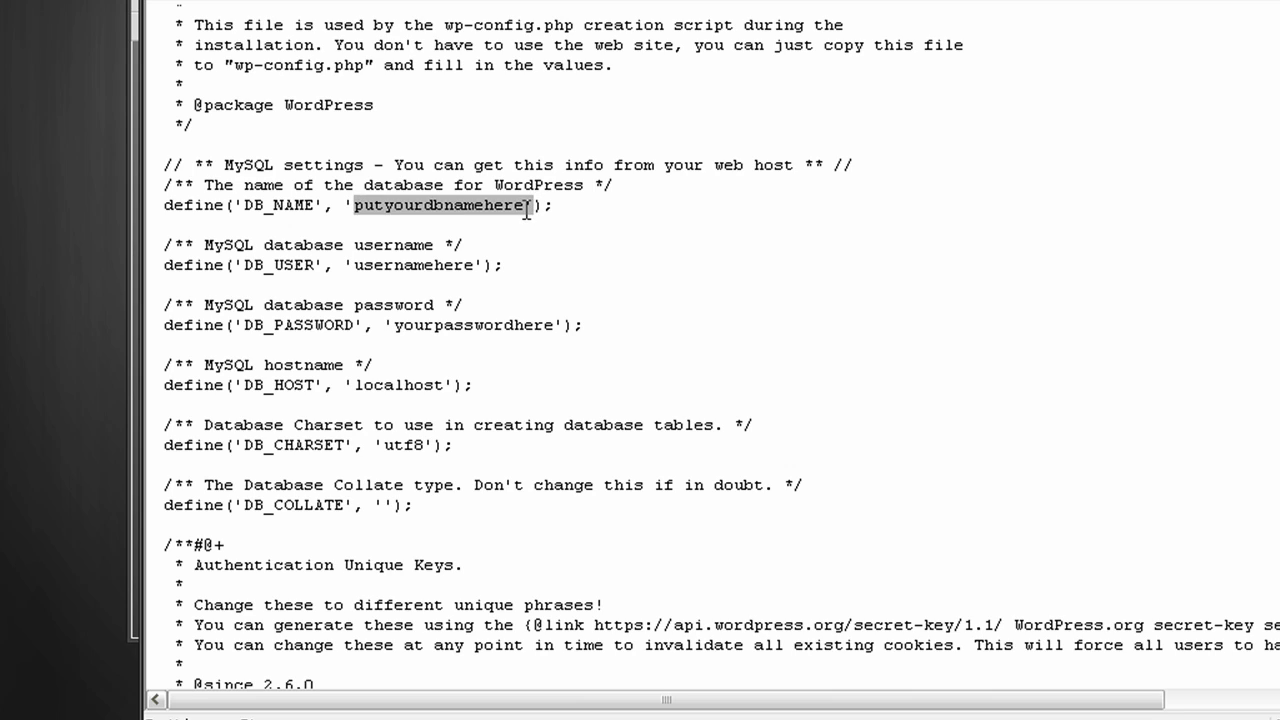
drag(352, 207, 524, 209)
key(Delete)
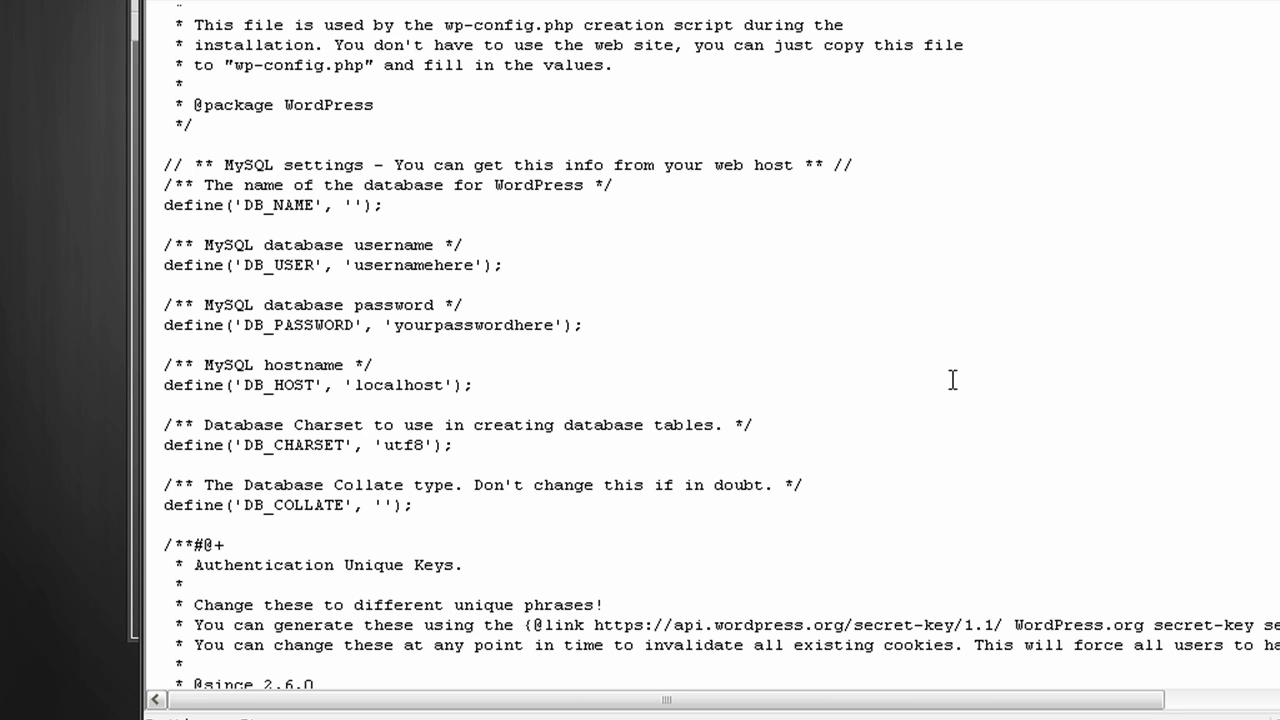
text(wordpress)
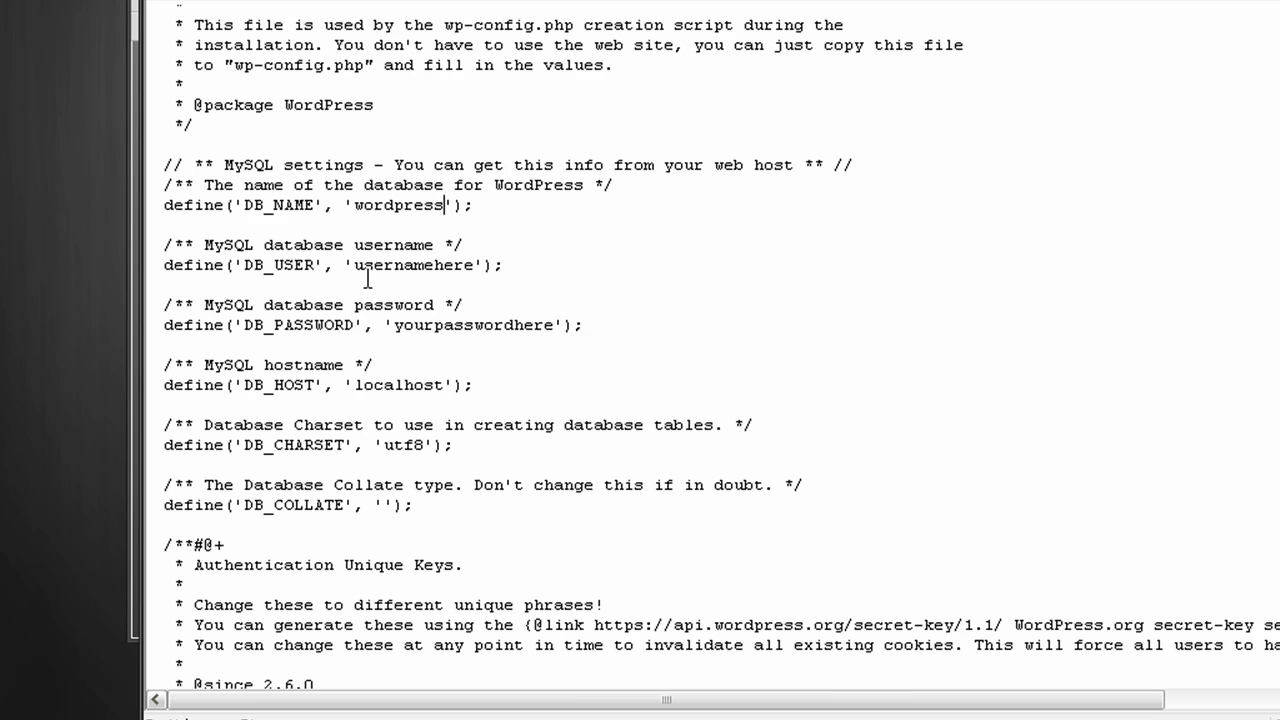
double_click(475, 265)
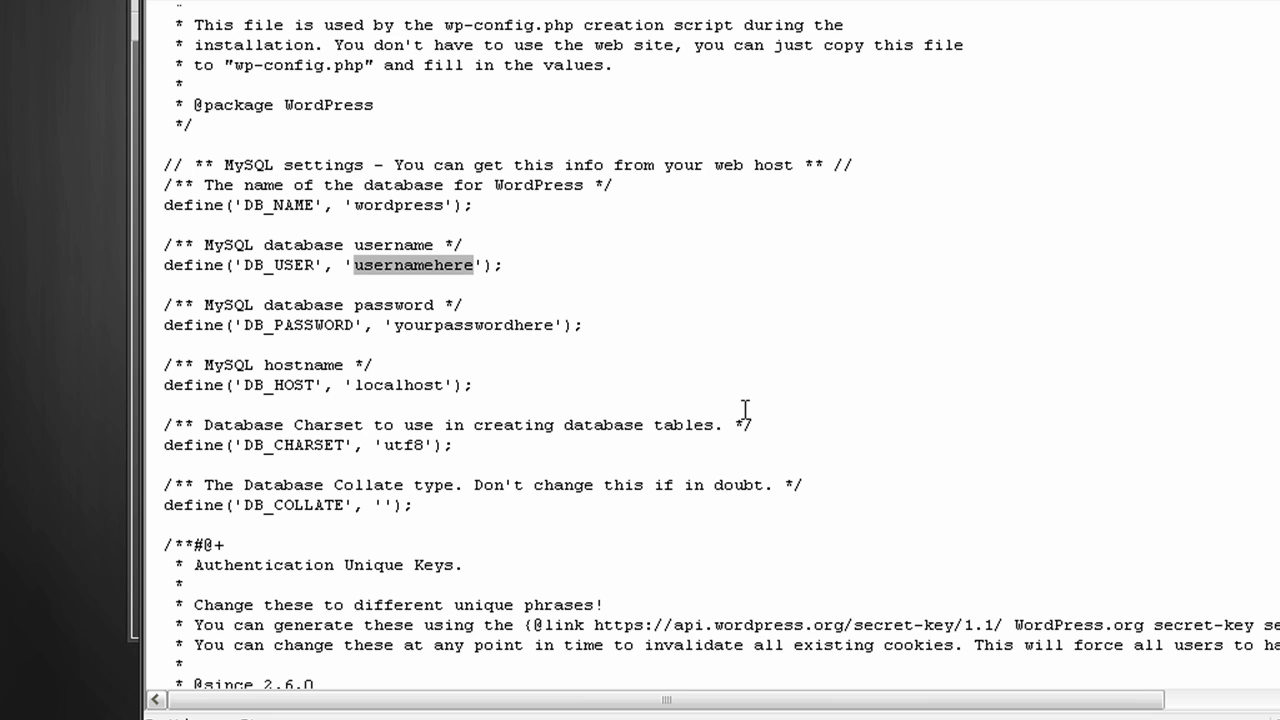
text(tutoris)
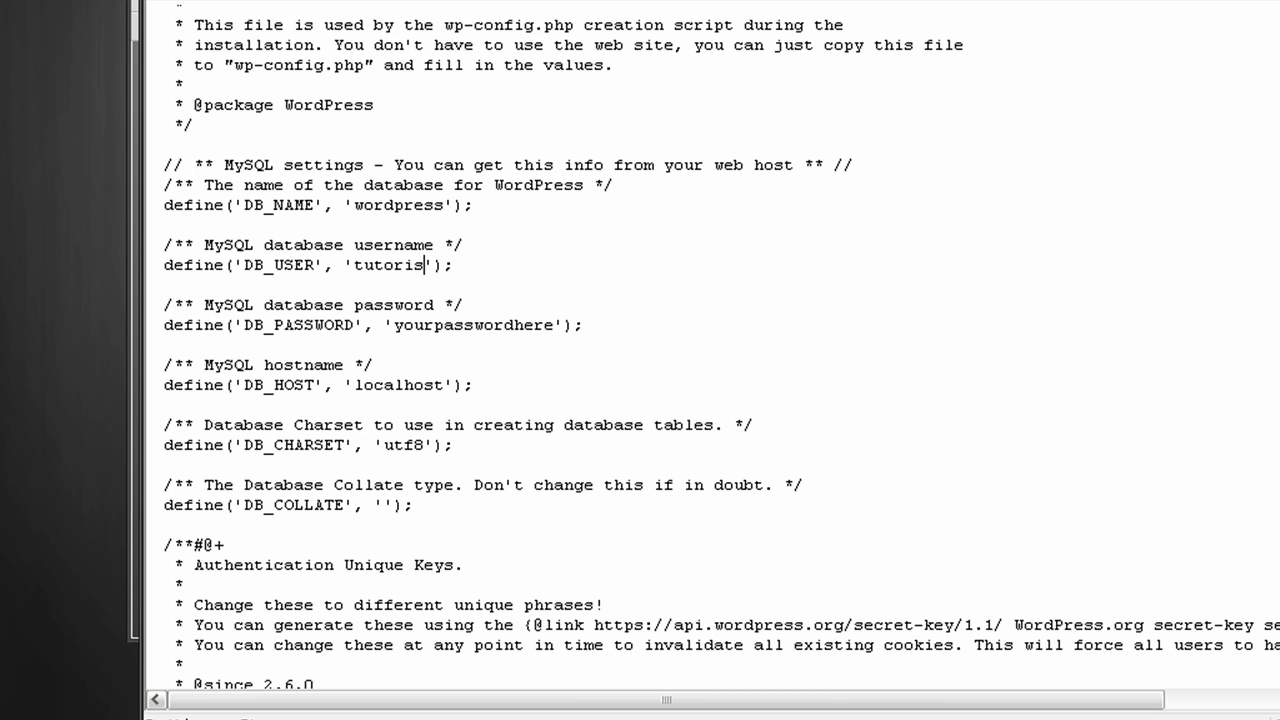
key(BackSpace)
text(al)
Replace the DB_PASSWORD placeholder with the chosen database password and save wp-config
double_click(402, 326)
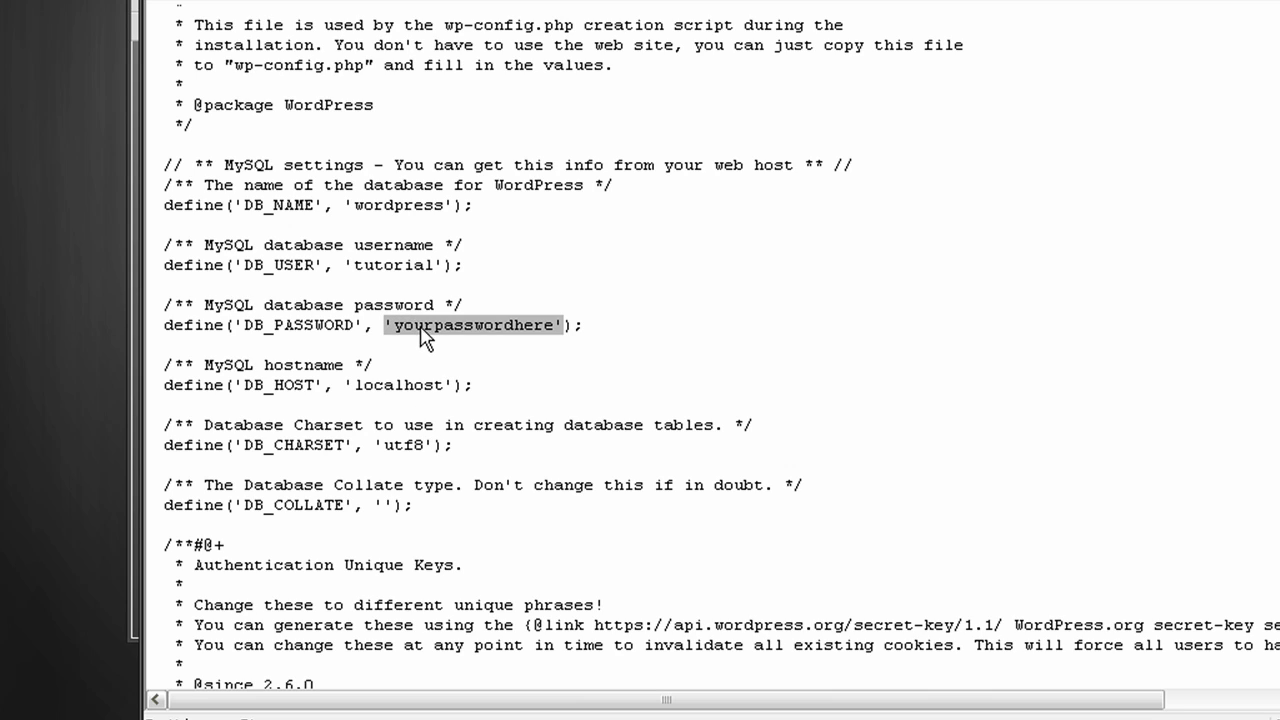
click(422, 328)
drag(557, 325, 385, 325)
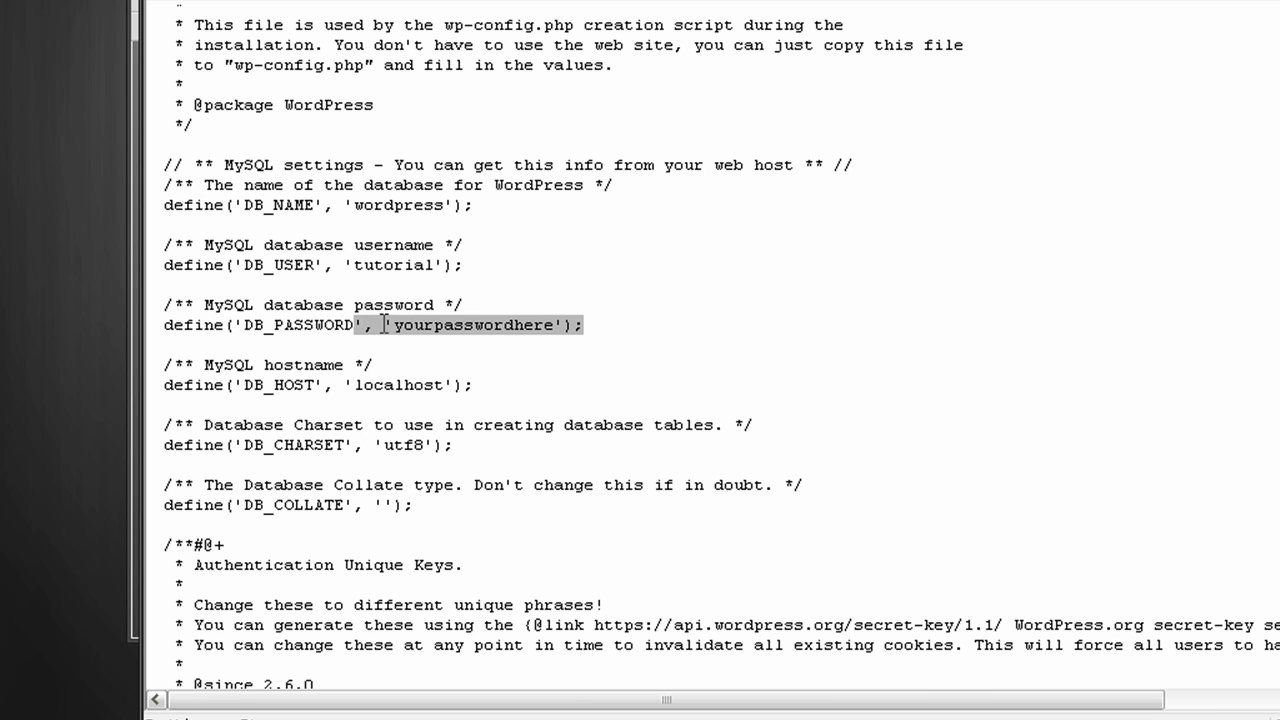
click(430, 325)
key(BackSpace)
key(BackSpace)
key(BackSpace)
key(Delete)
key(Delete)
key(Delete)
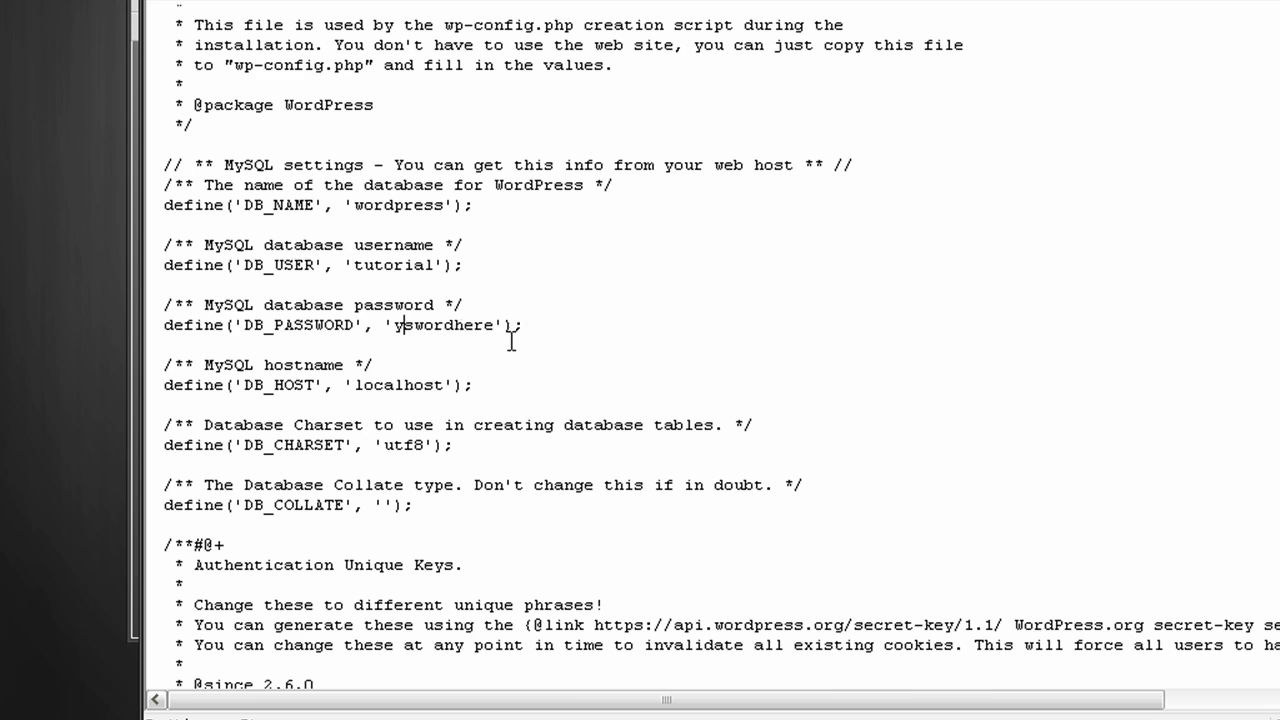
key(Delete)
key(Delete)
key(Delete)
key(Delete)
key(Delete)
key(Delete)
key(Delete)
key(Delete)
key(Delete)
key(BackSpace)
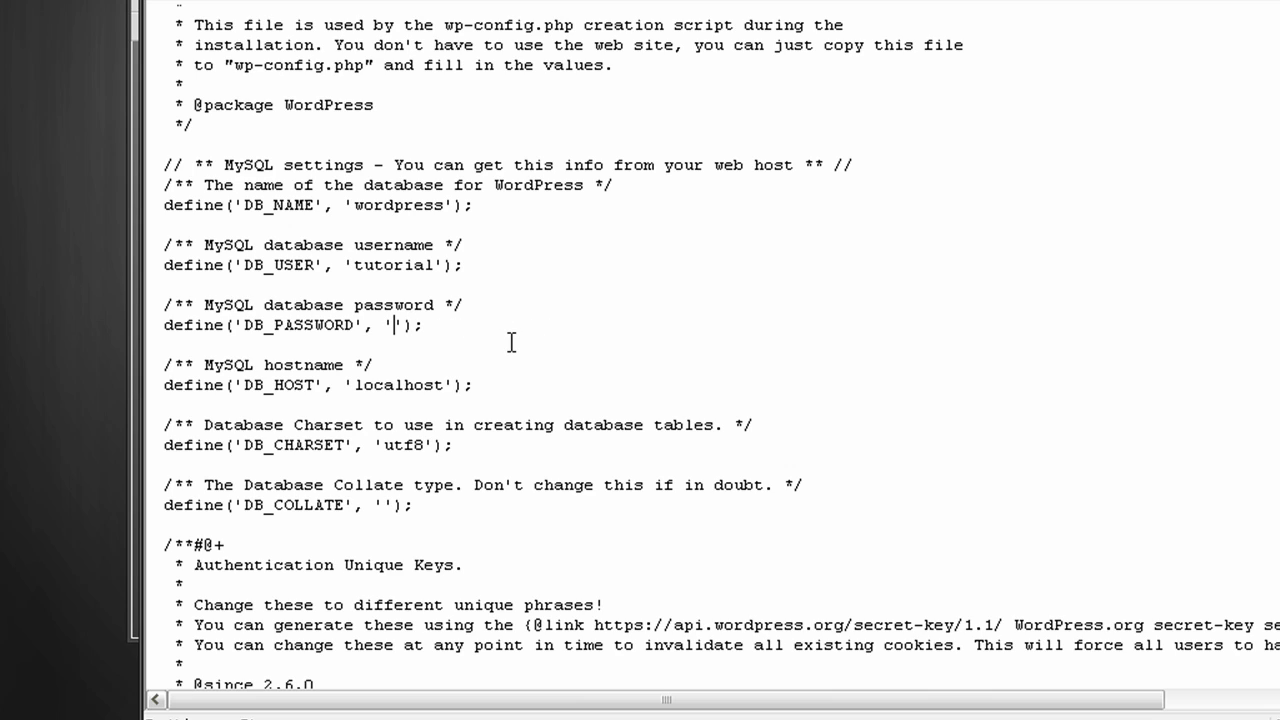
text(tutorial)
key(ctrl+s)
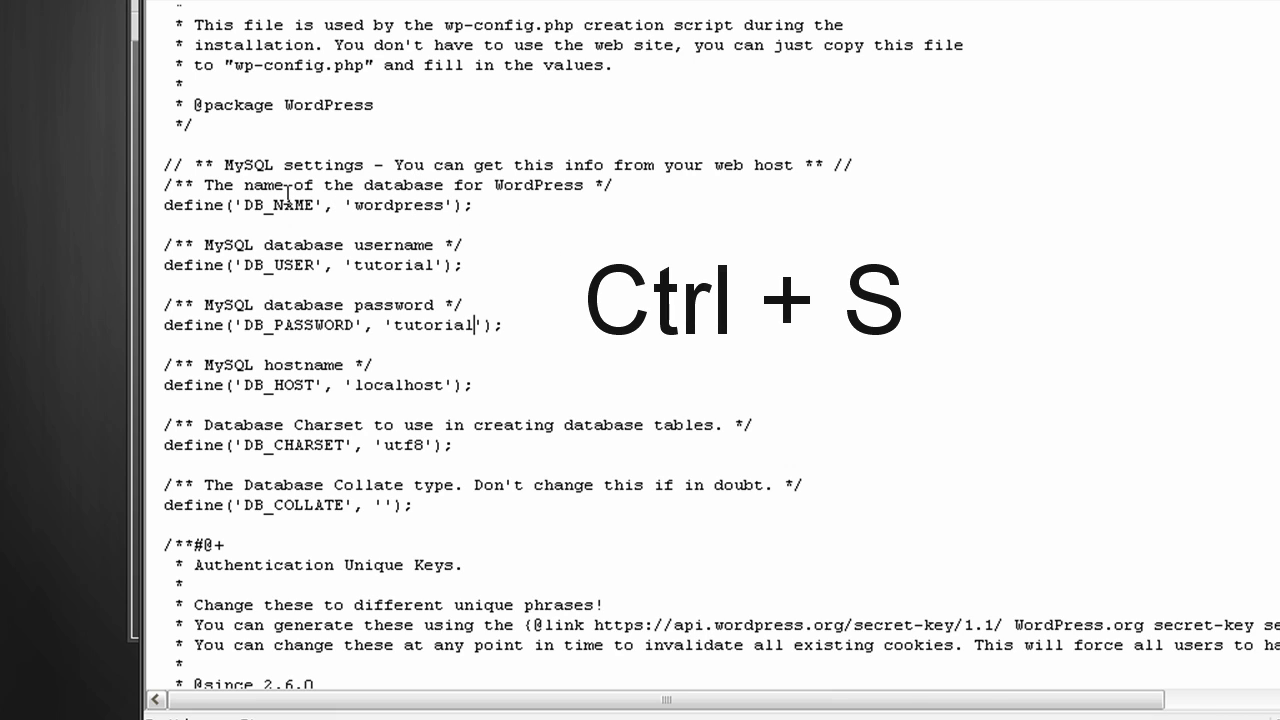
scroll(295, 193, down, 5)
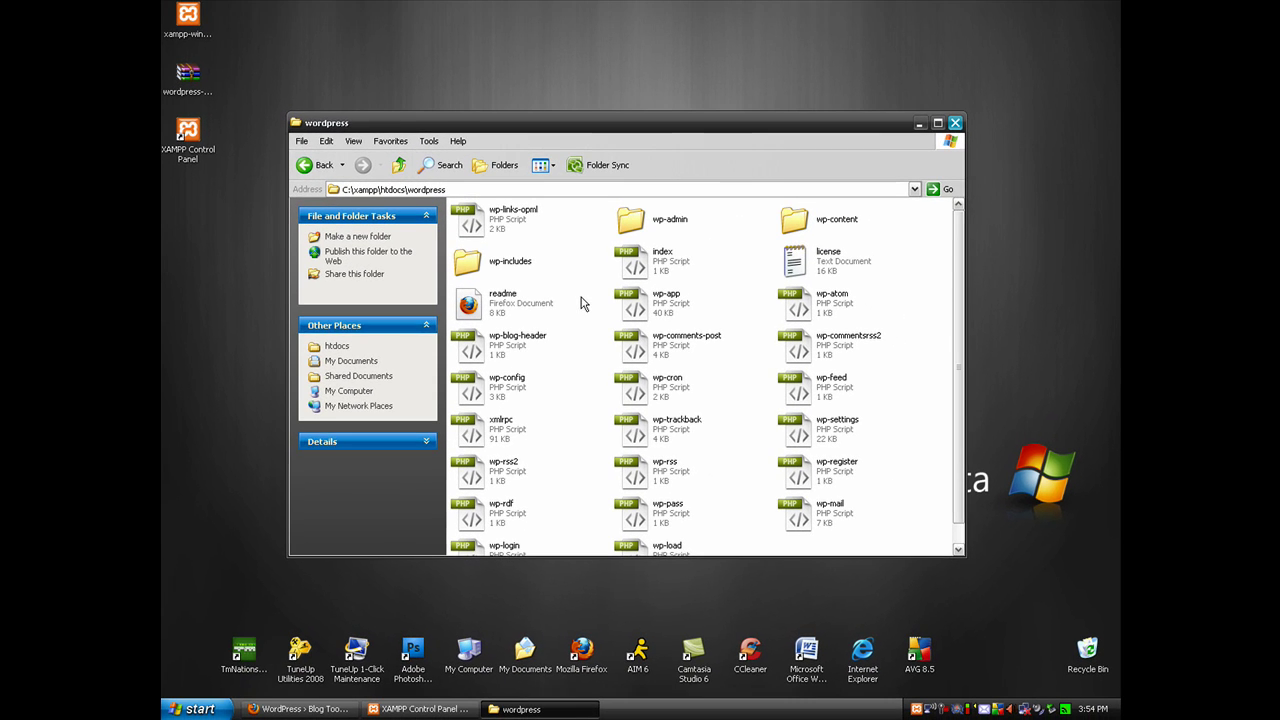
Load localhost in Firefox, choose English on the XAMPP welcome page, and open phpMyAdmin
click(318, 706)
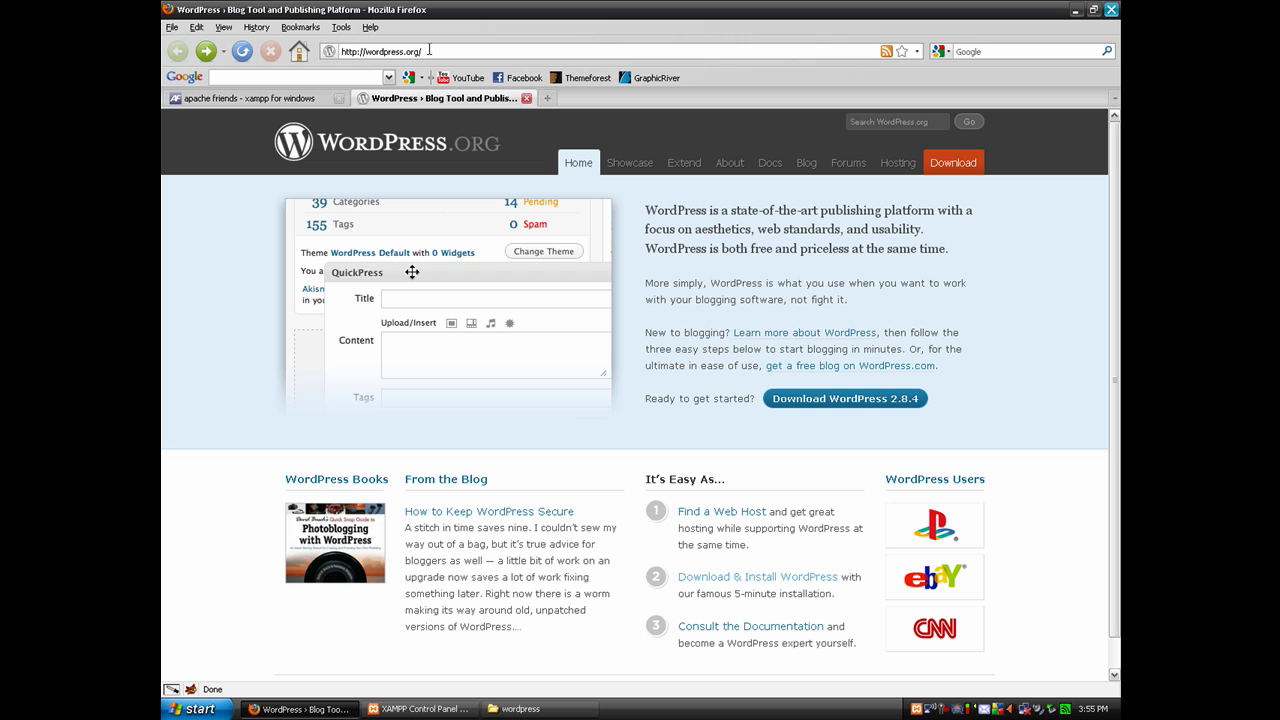
click(429, 50)
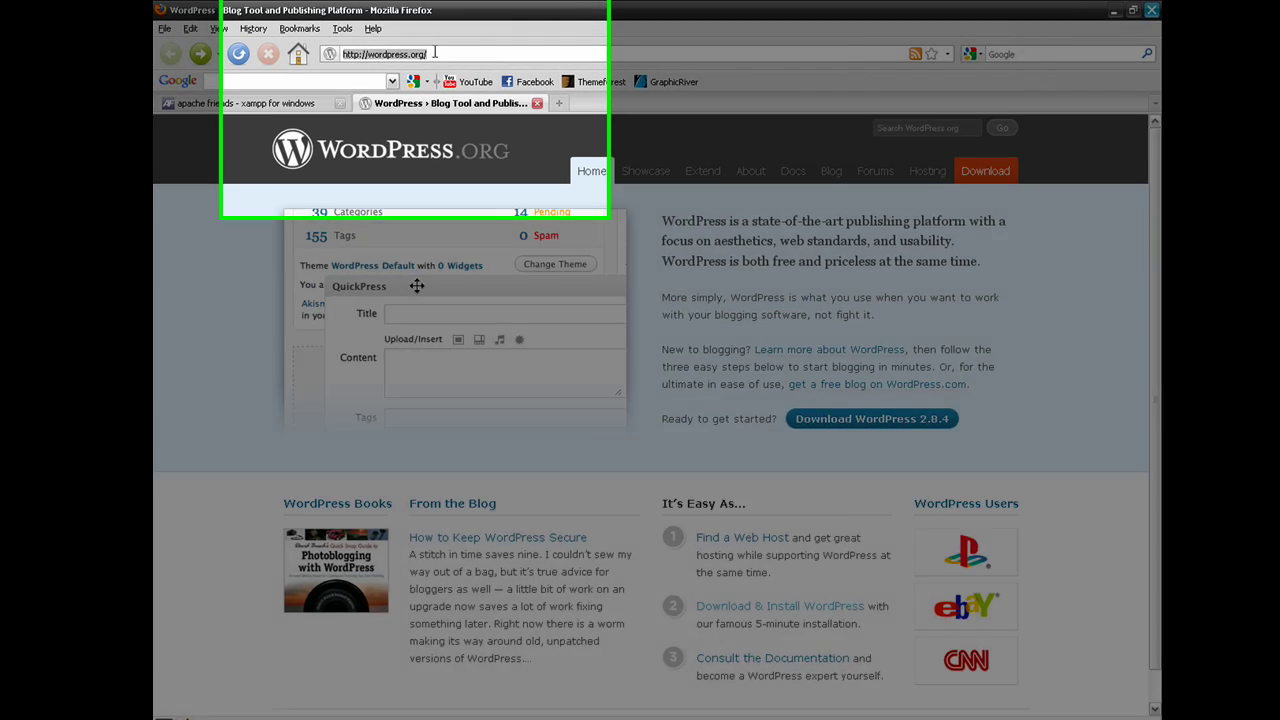
text(local)
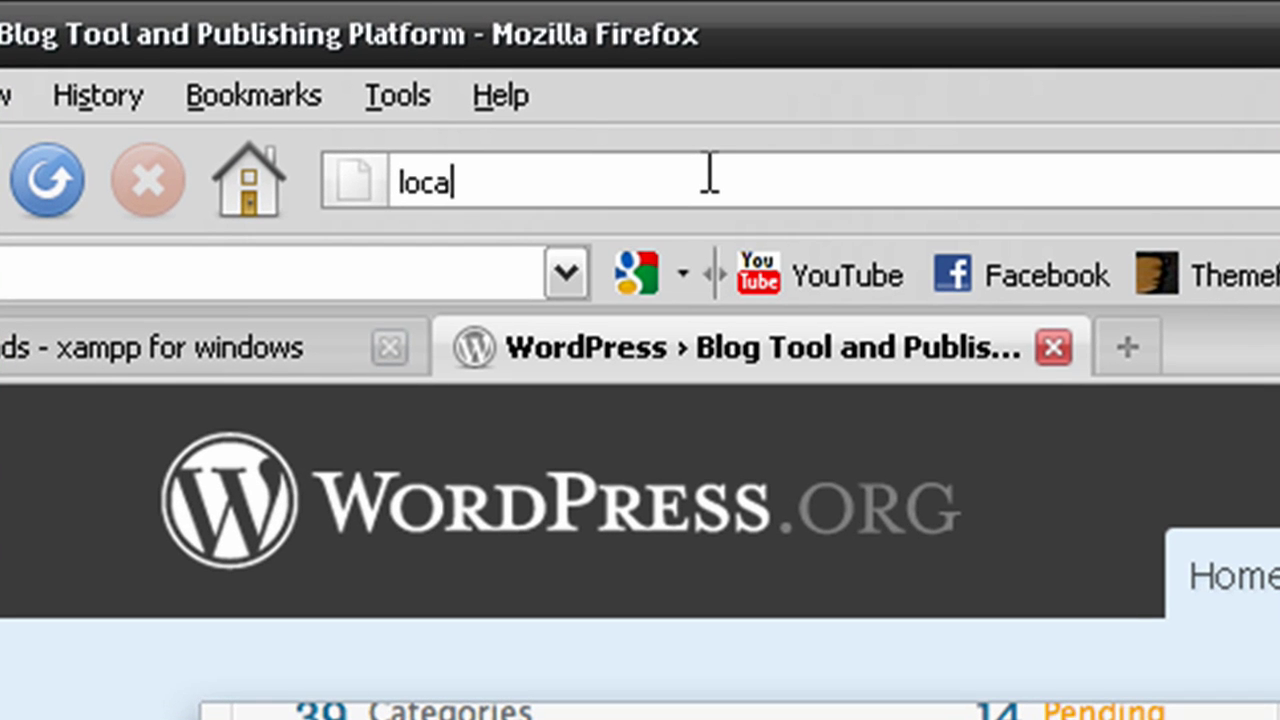
text(host)
key(Return)
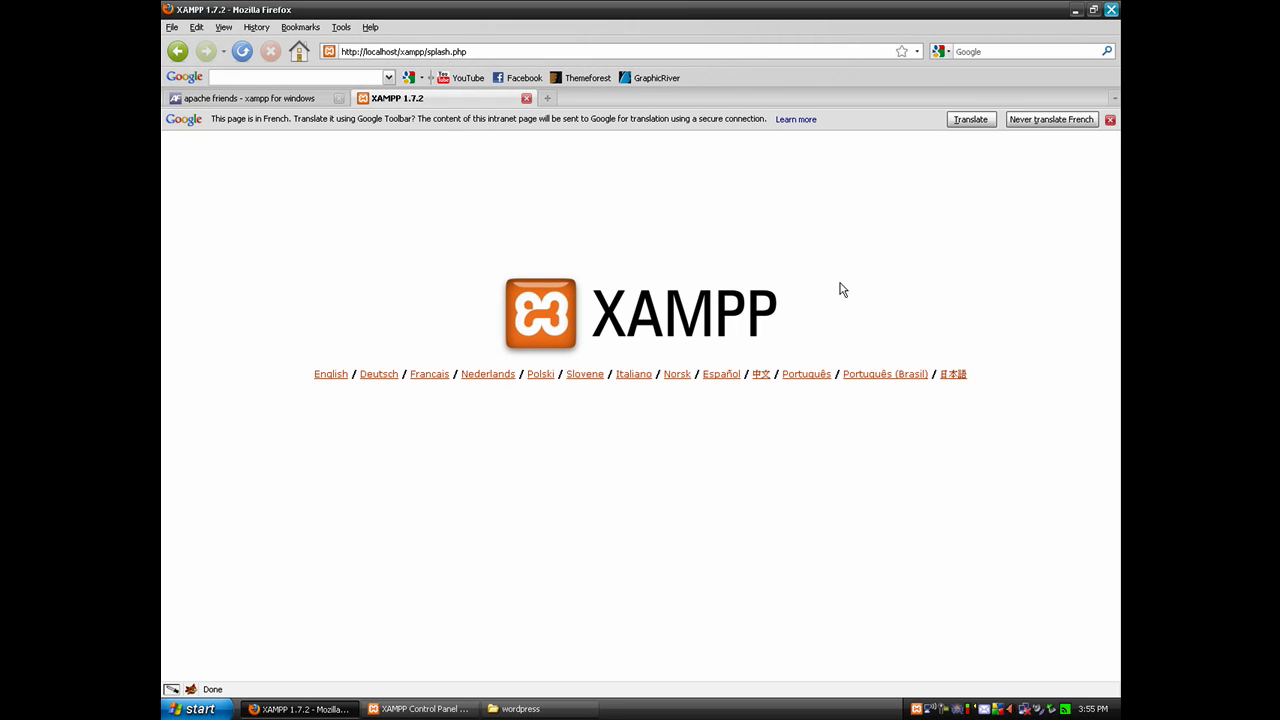
click(1110, 120)
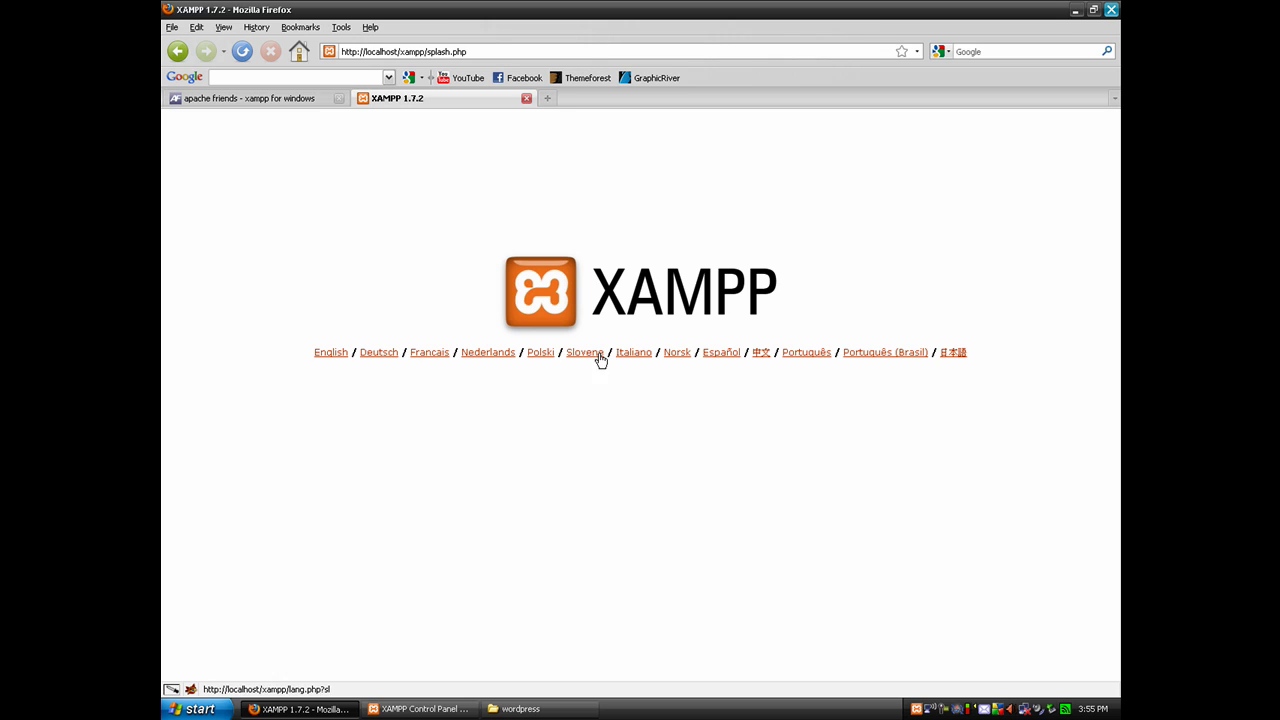
click(330, 354)
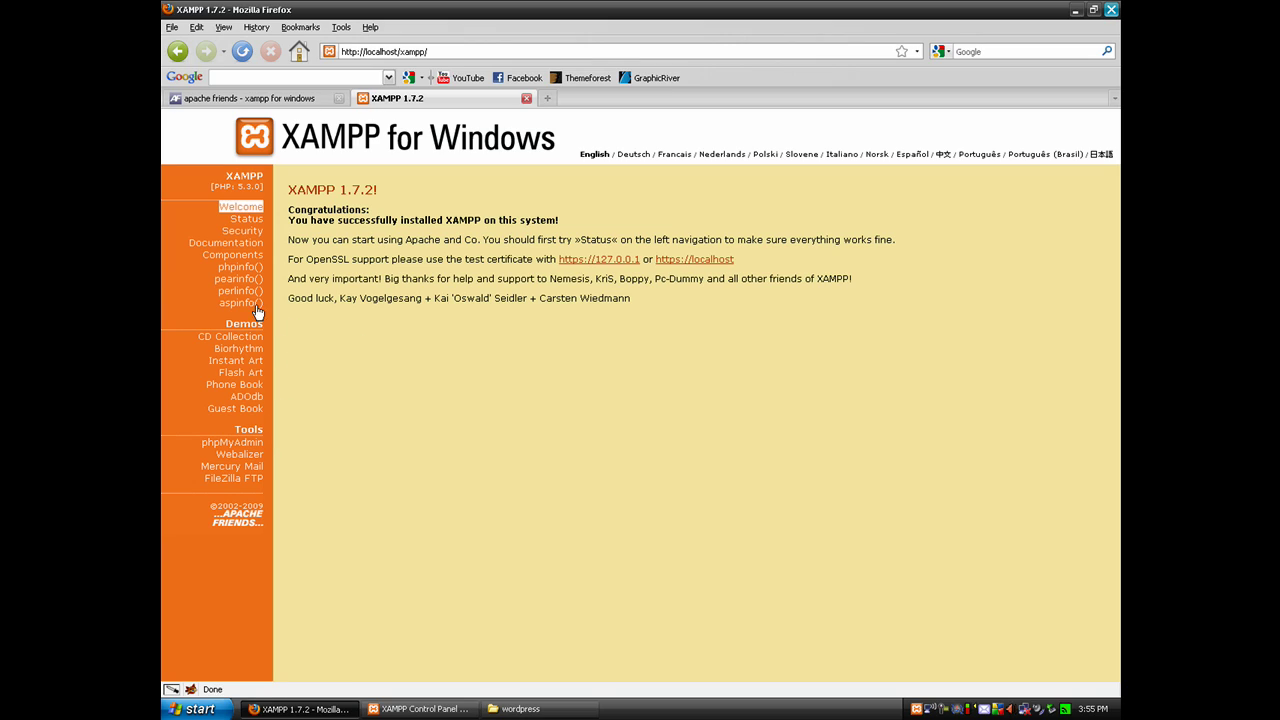
click(244, 451)
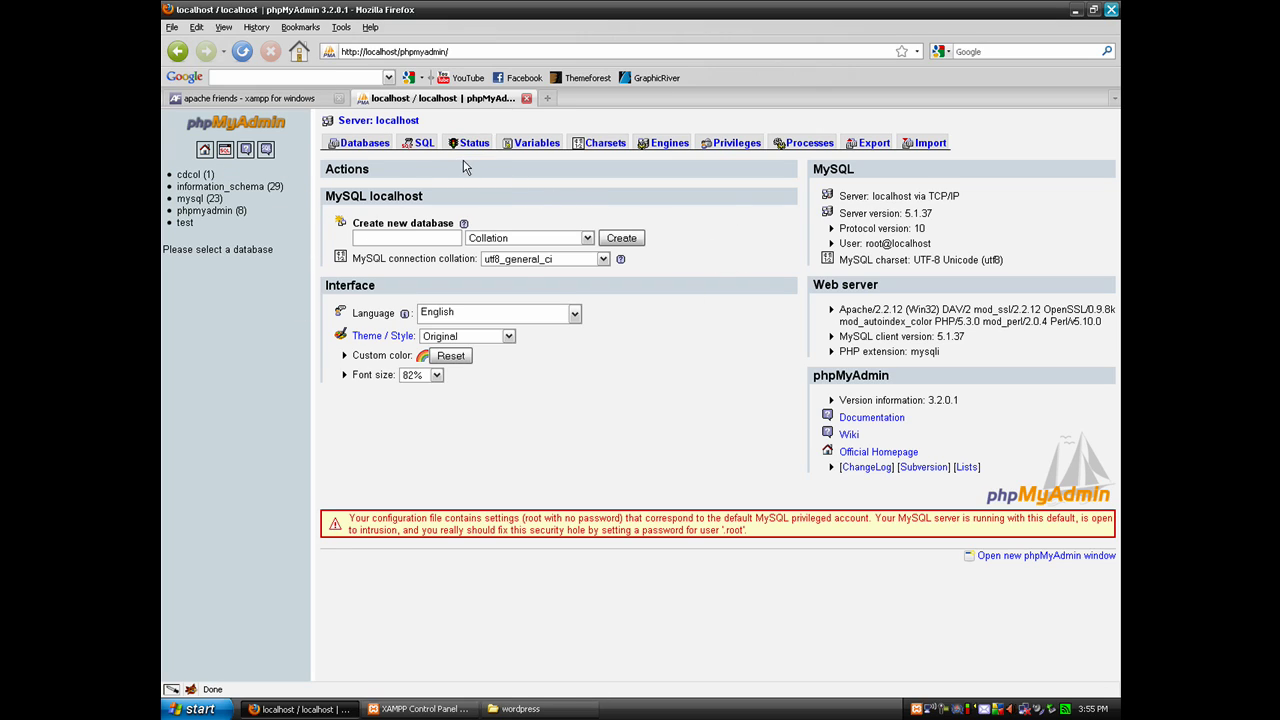
Open phpMyAdmin's Privileges tab to list the pma and root accounts
click(731, 146)
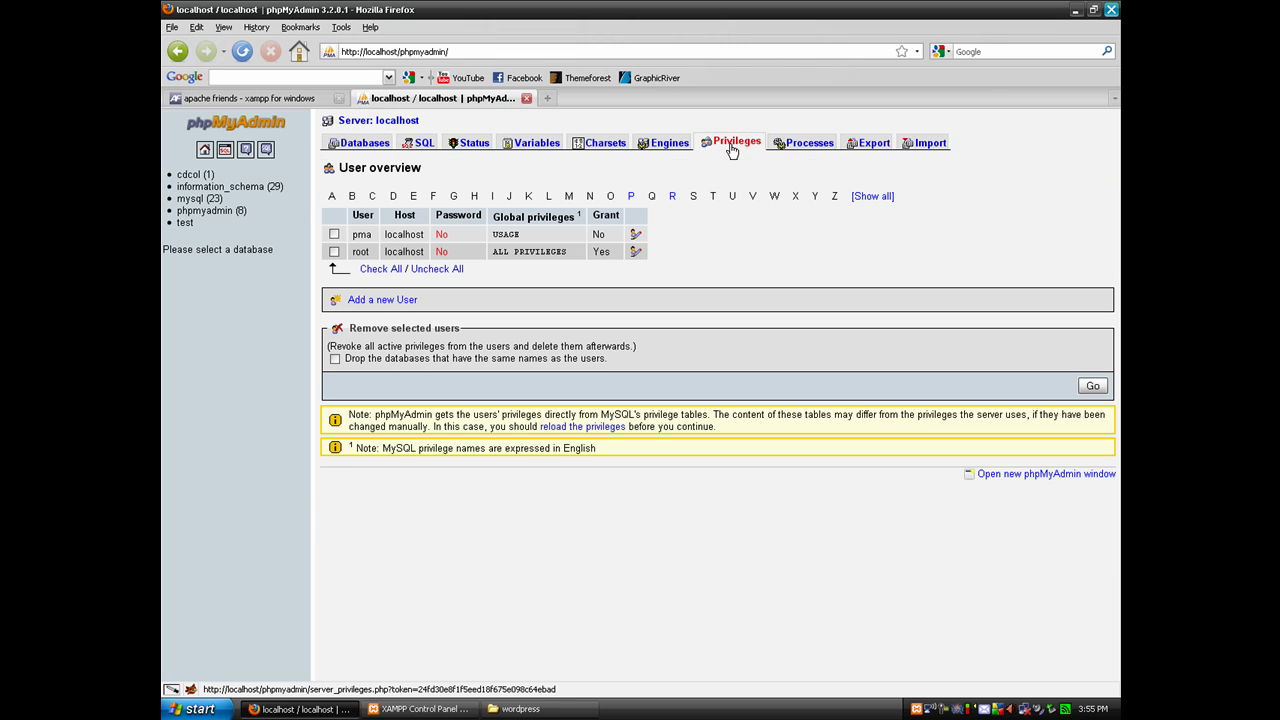
Start a new phpMyAdmin user named 'tutorial' that may connect from any host (%)
click(381, 300)
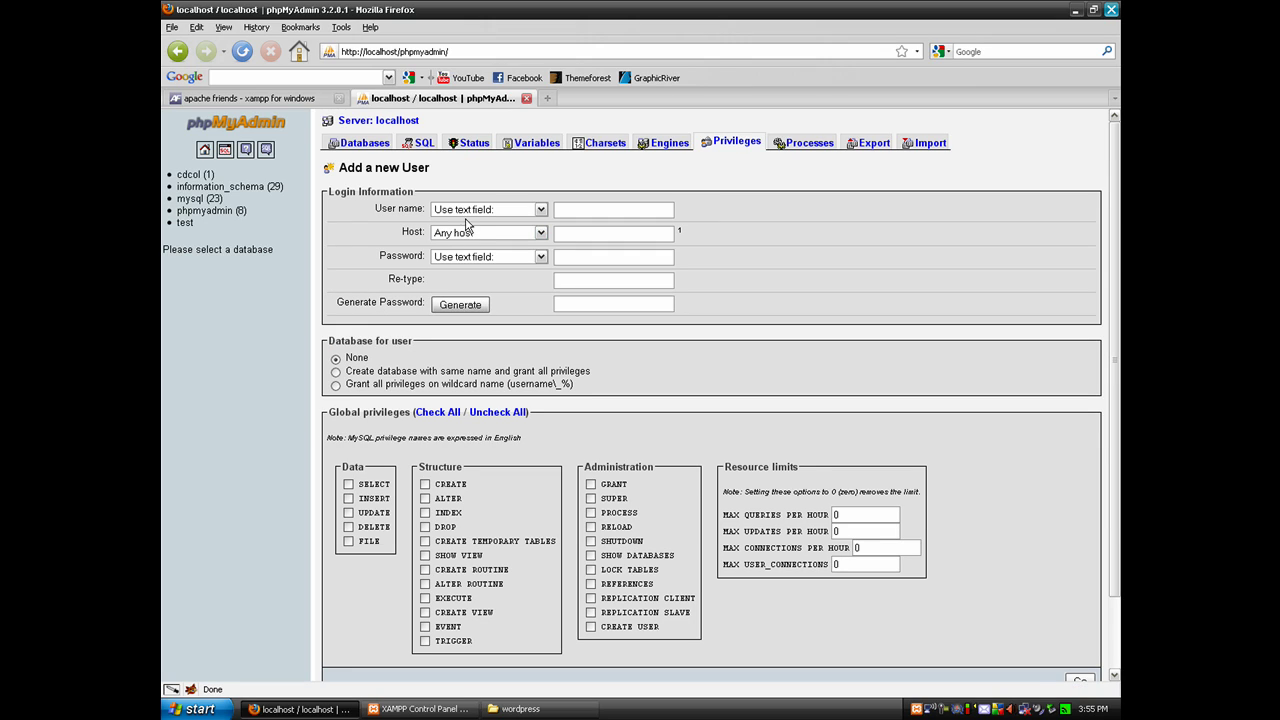
click(575, 209)
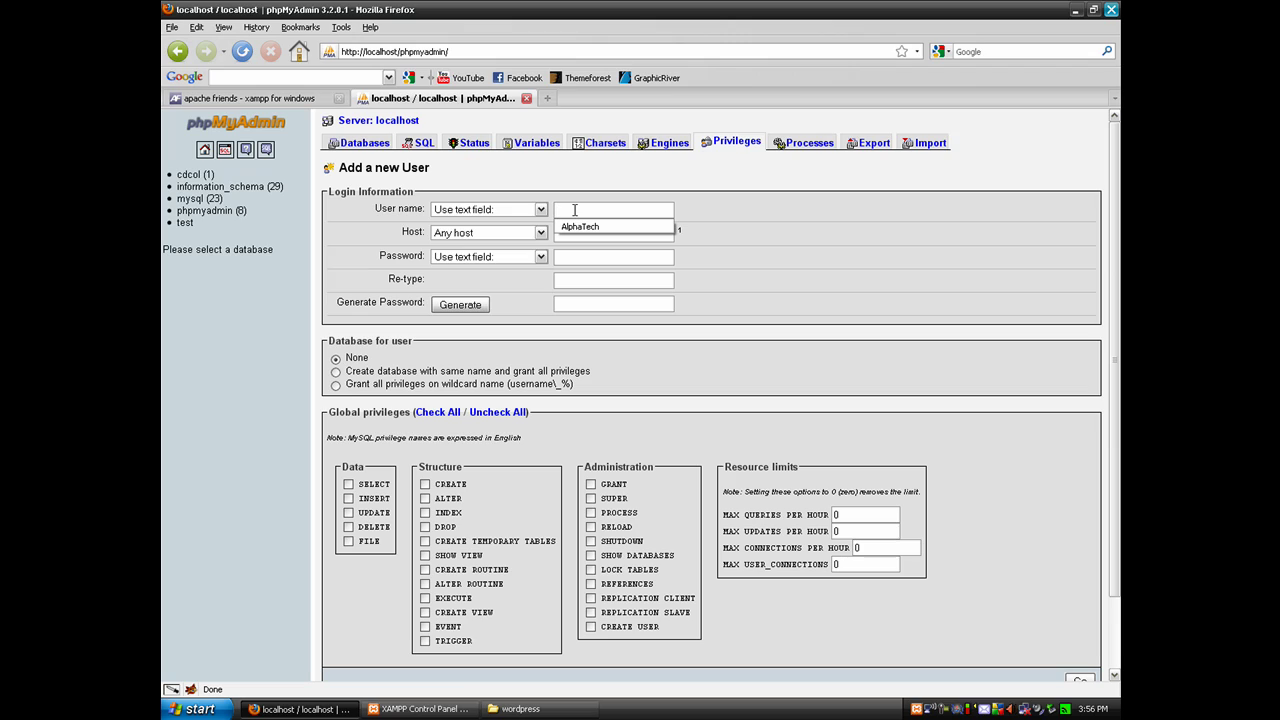
text(tutorial)
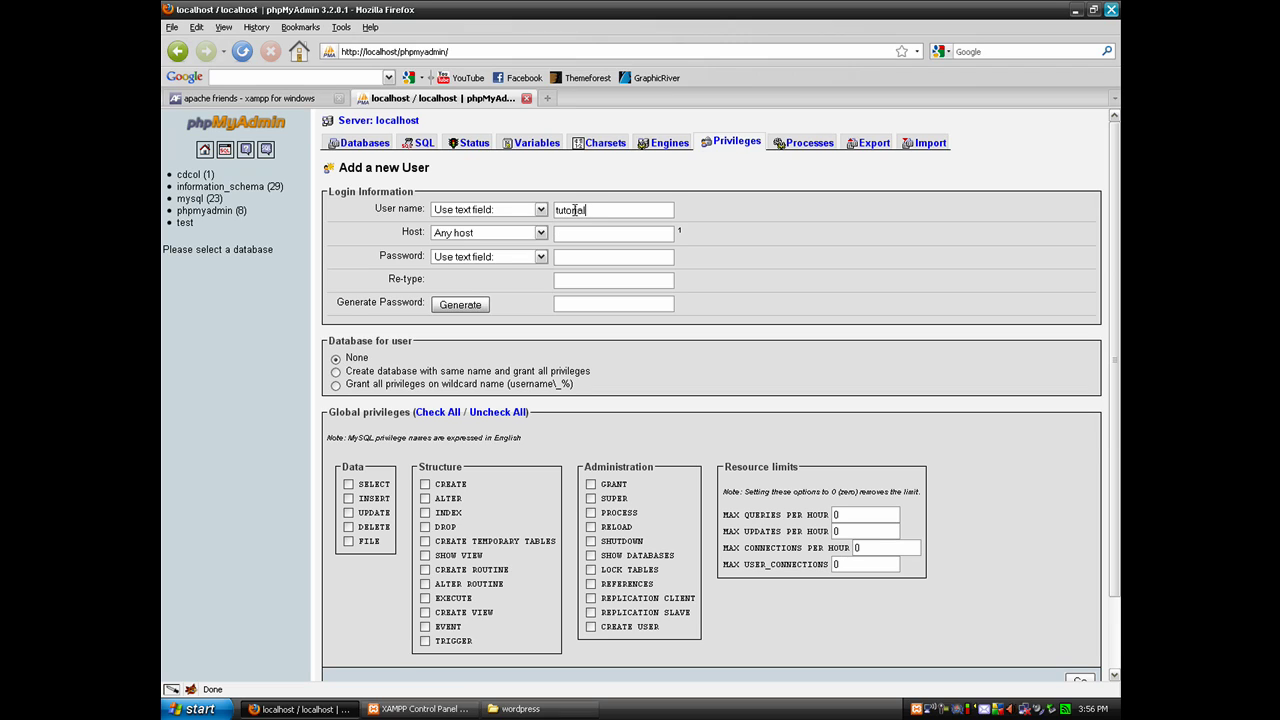
click(525, 232)
click(507, 238)
click(507, 237)
click(490, 259)
click(507, 237)
click(502, 248)
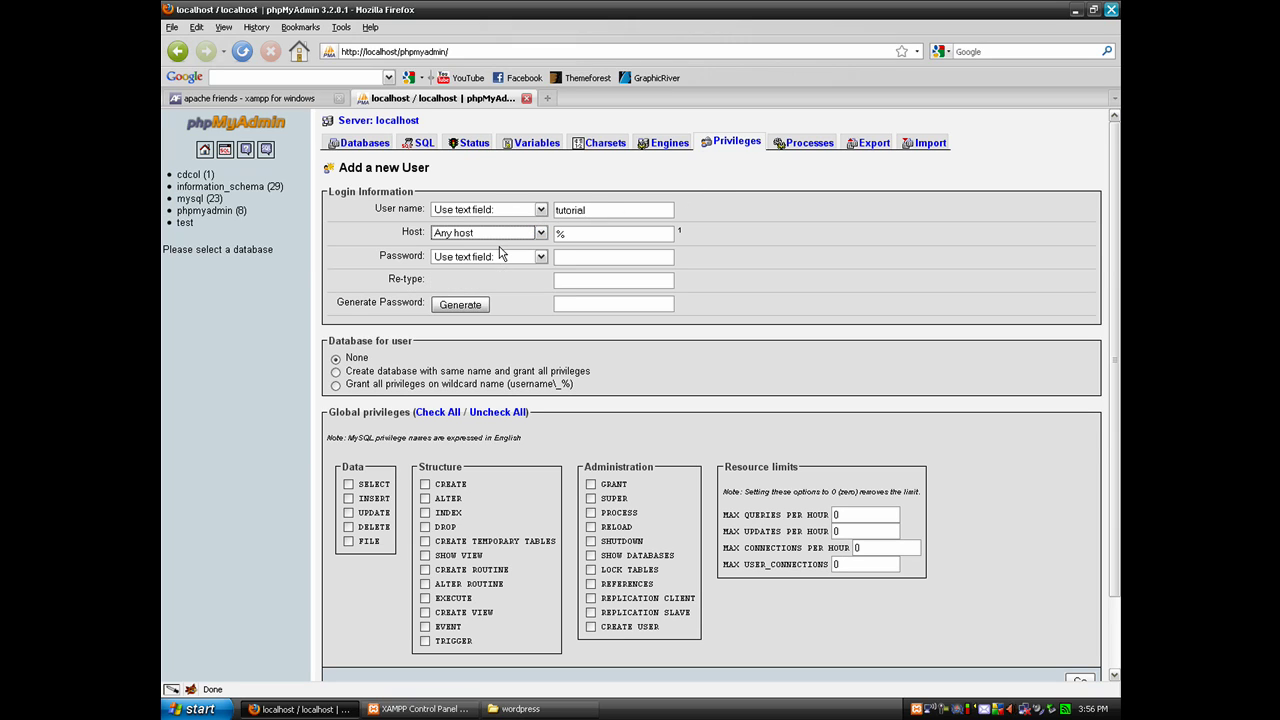
Enter and retype the user's password, grant all global privileges, and create the user
click(593, 263)
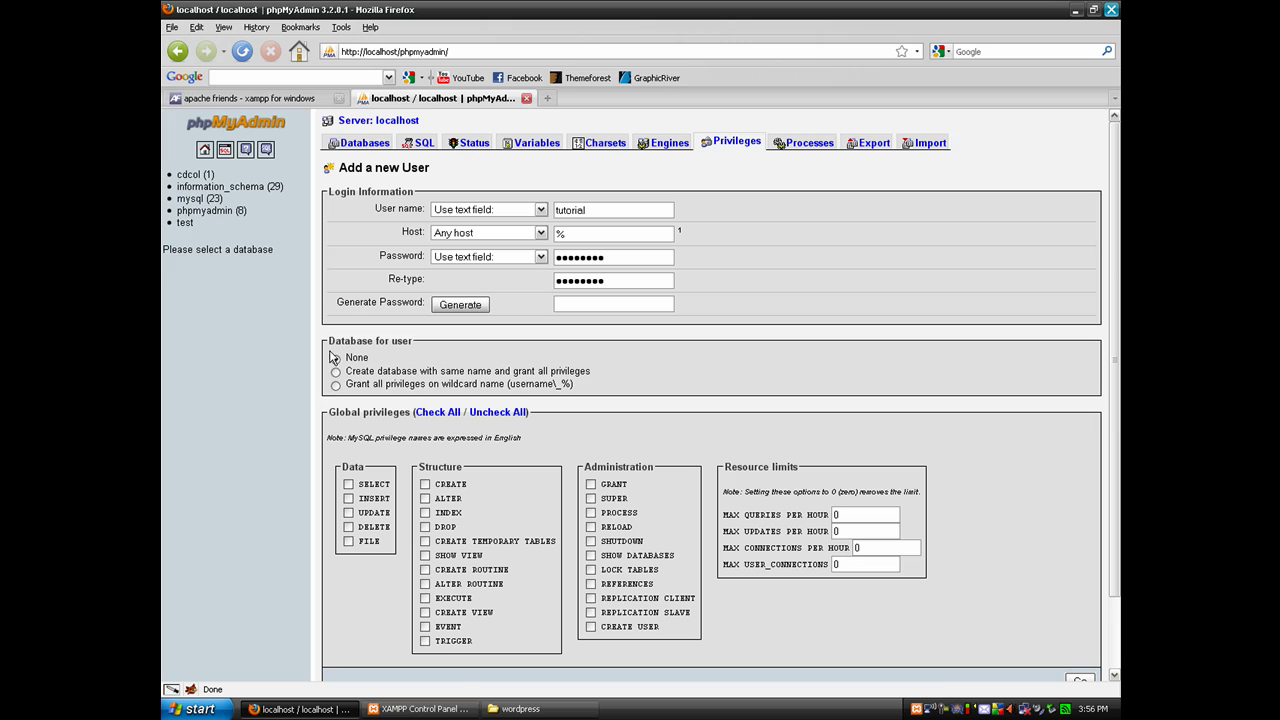
click(437, 412)
scroll(780, 598, down, 2)
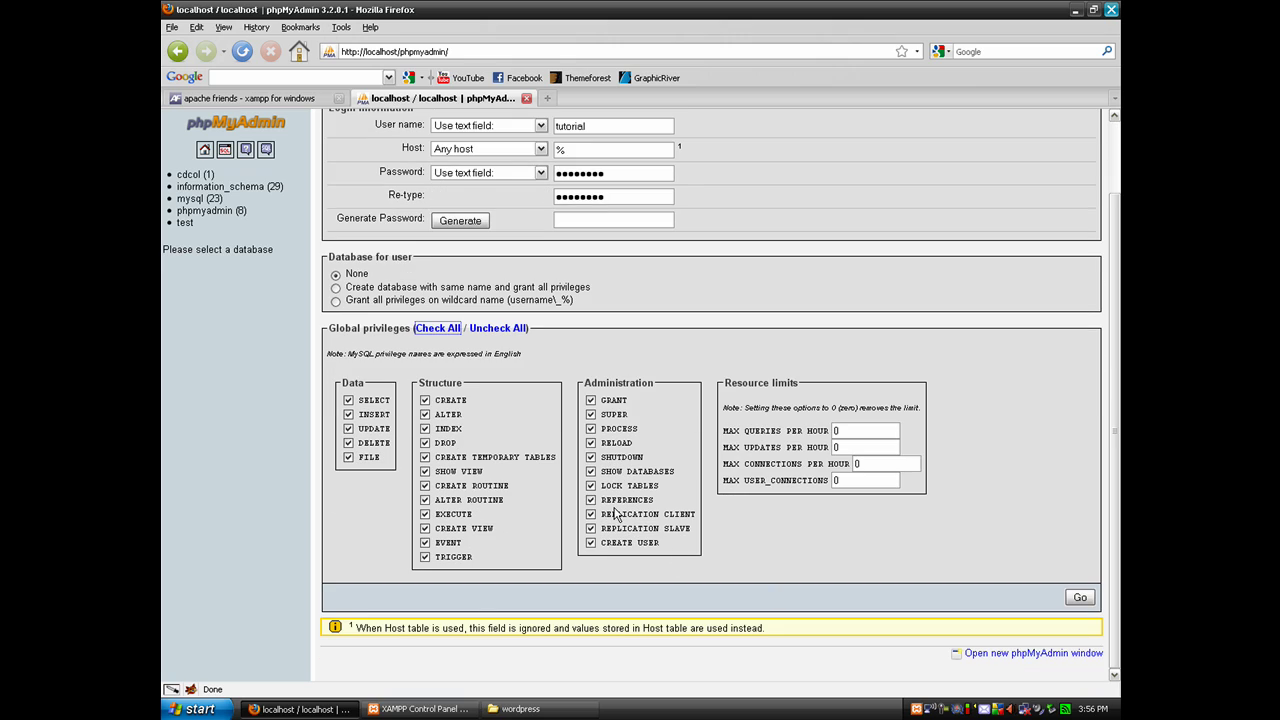
click(1073, 599)
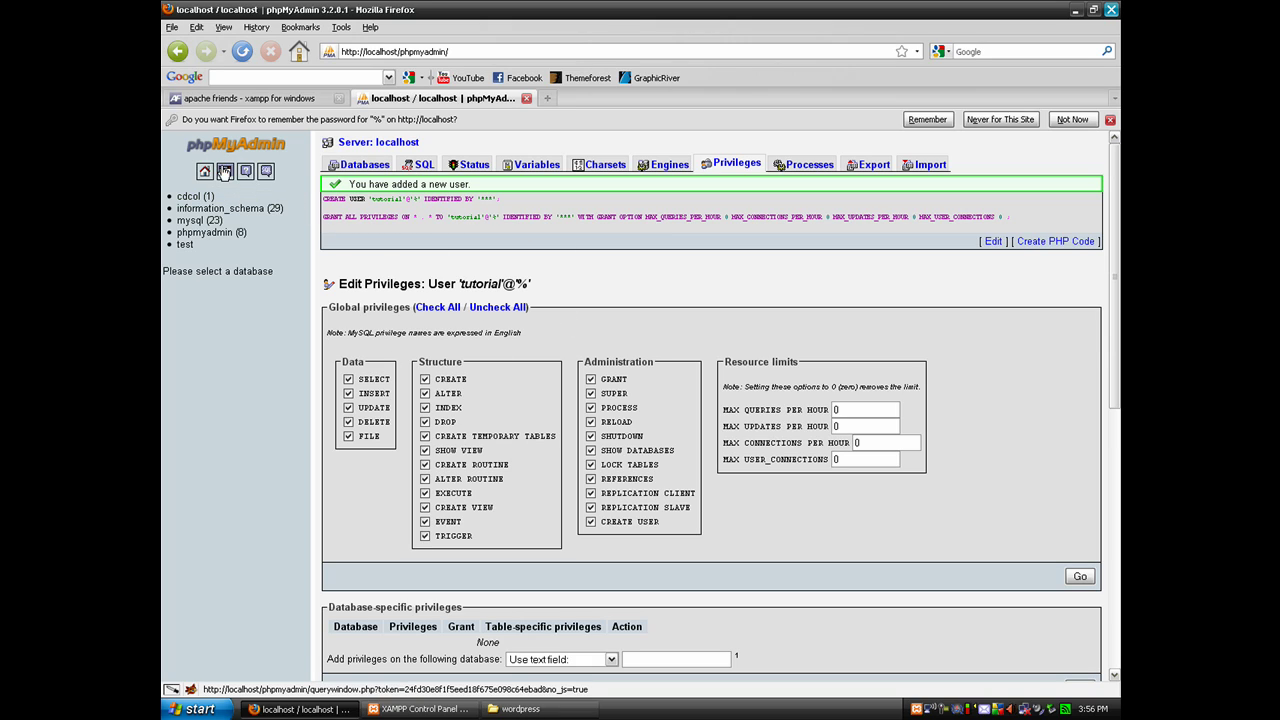
From the phpMyAdmin home page, create an empty database named 'wordpress'
click(206, 172)
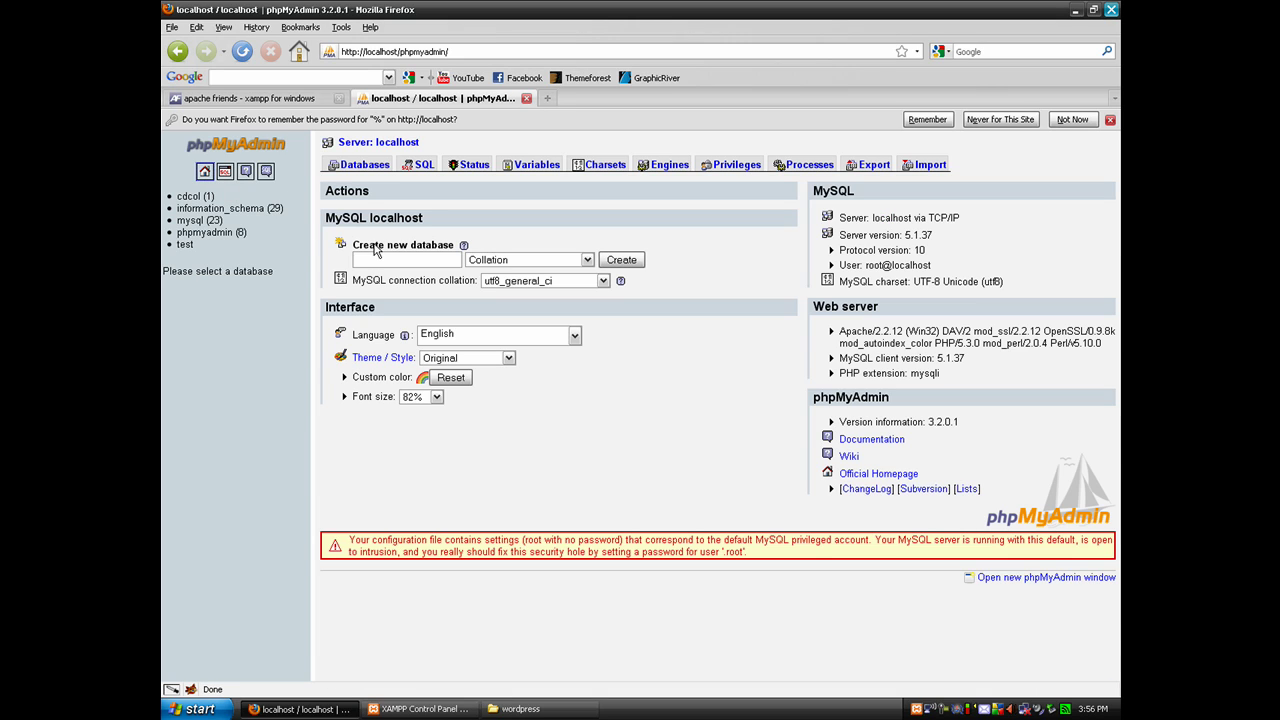
click(379, 258)
click(621, 262)
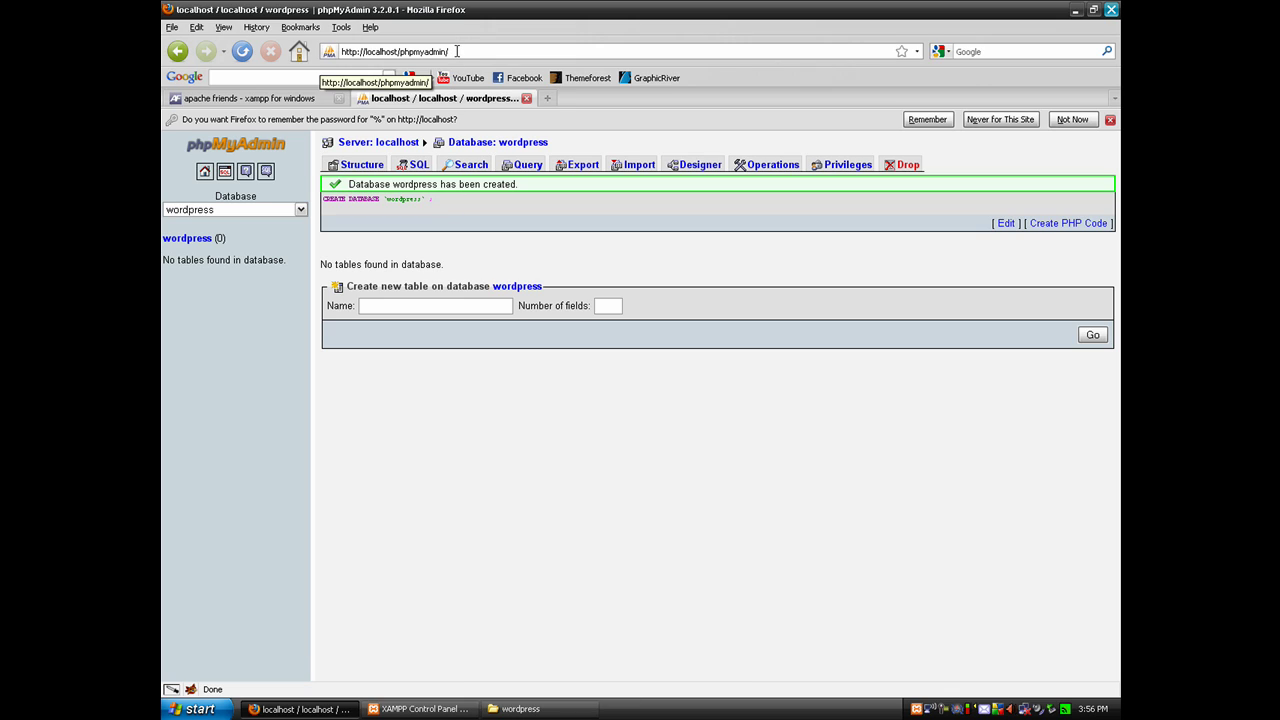
Browse Explorer to C:\xampp\htdocs, showing the wordpress and xampp folders
click(548, 714)
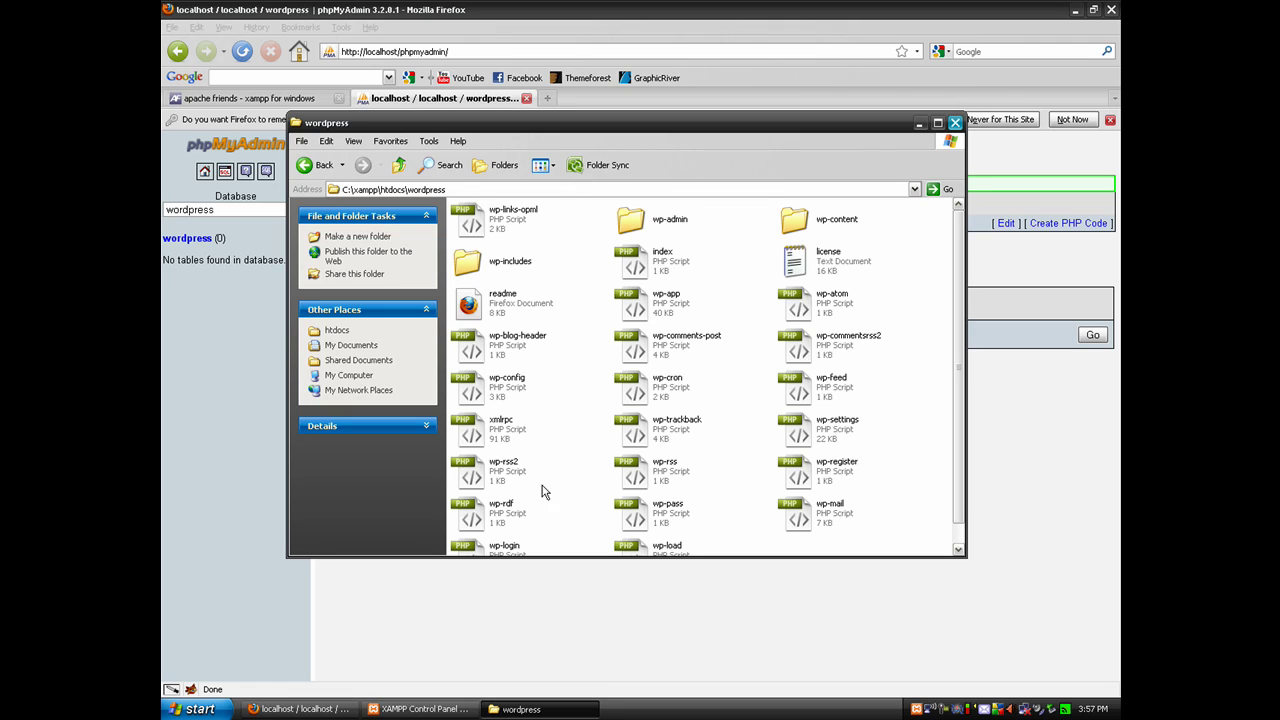
click(304, 166)
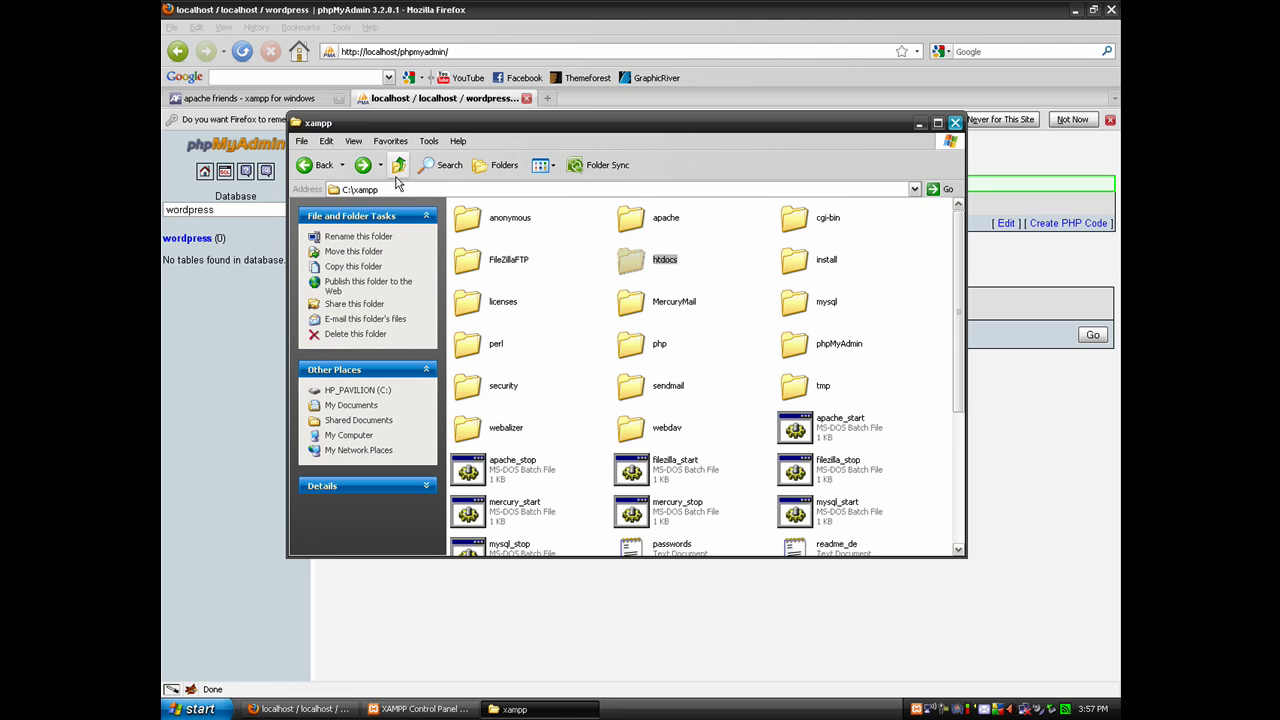
double_click(638, 265)
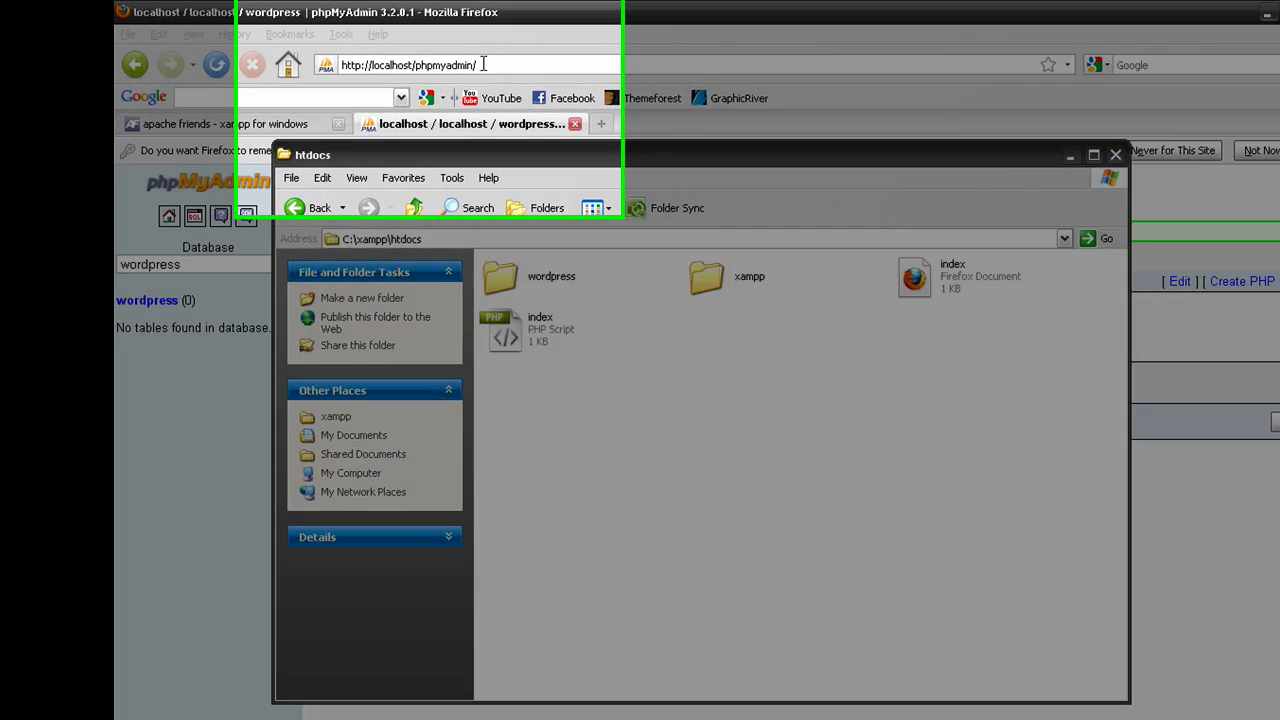
Load localhost/wordpress in Firefox to reach the WordPress installation page
drag(463, 51, 405, 53)
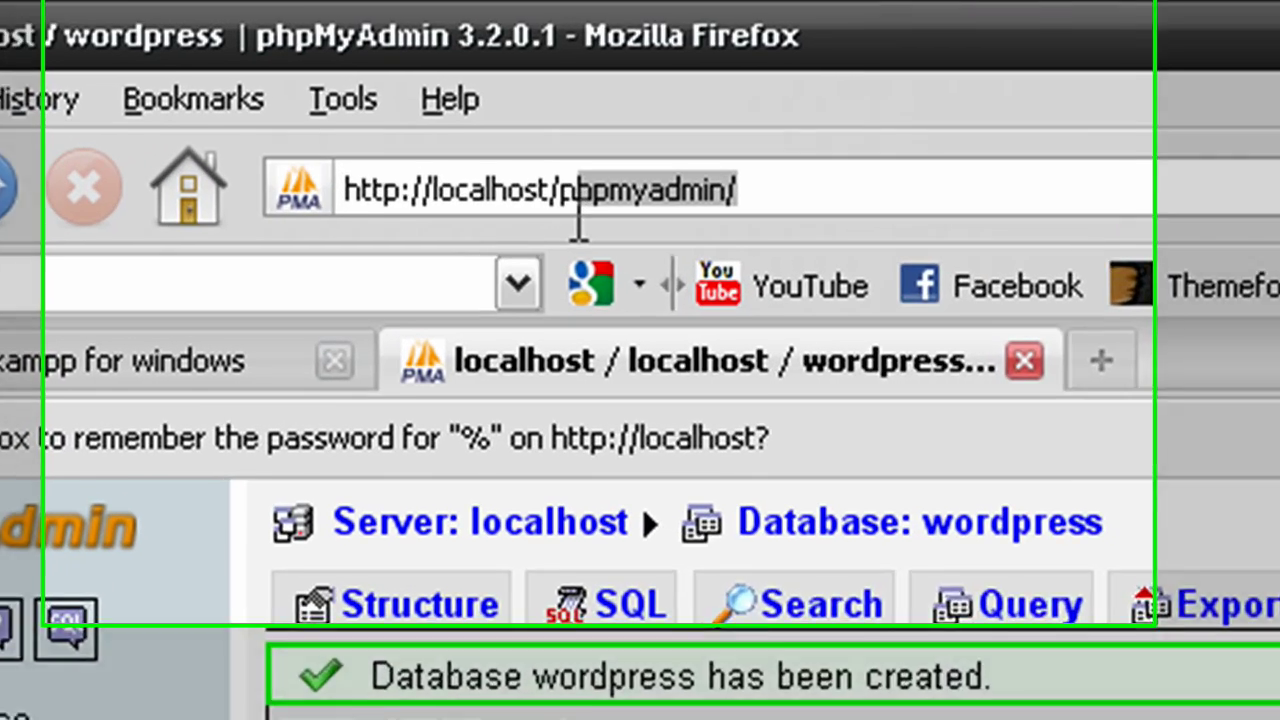
drag(578, 228, 559, 233)
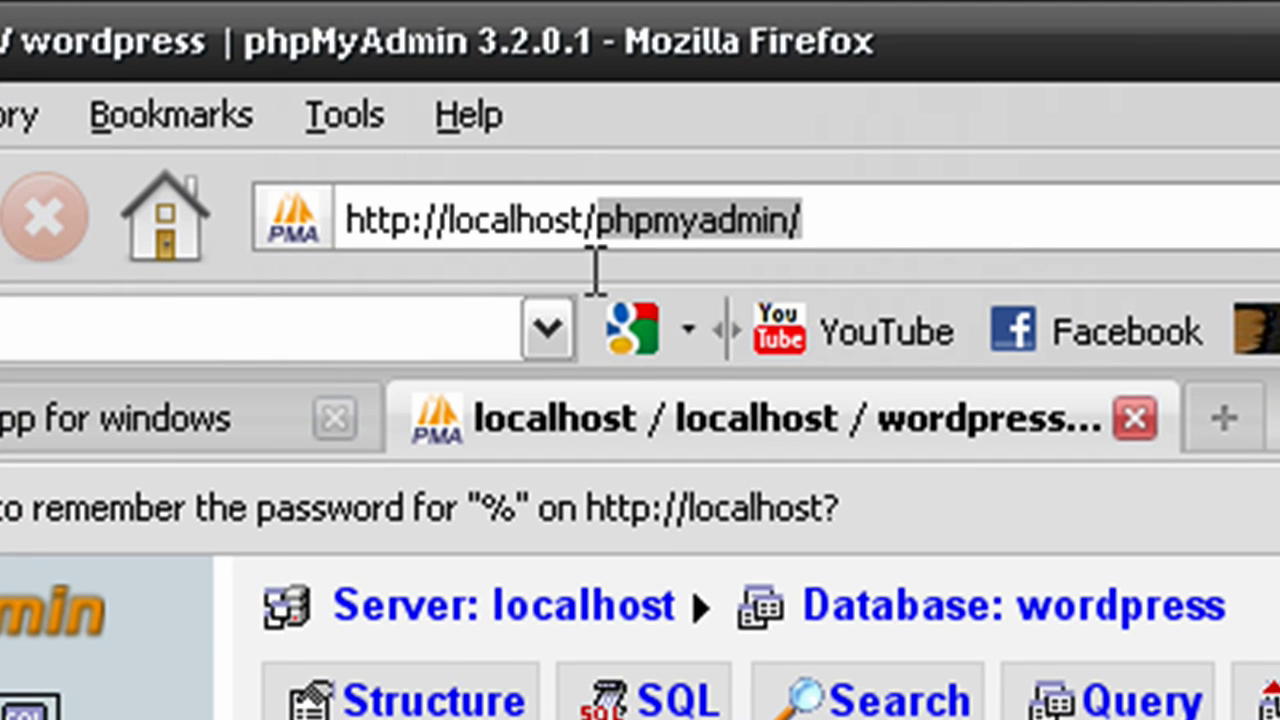
text(wore)
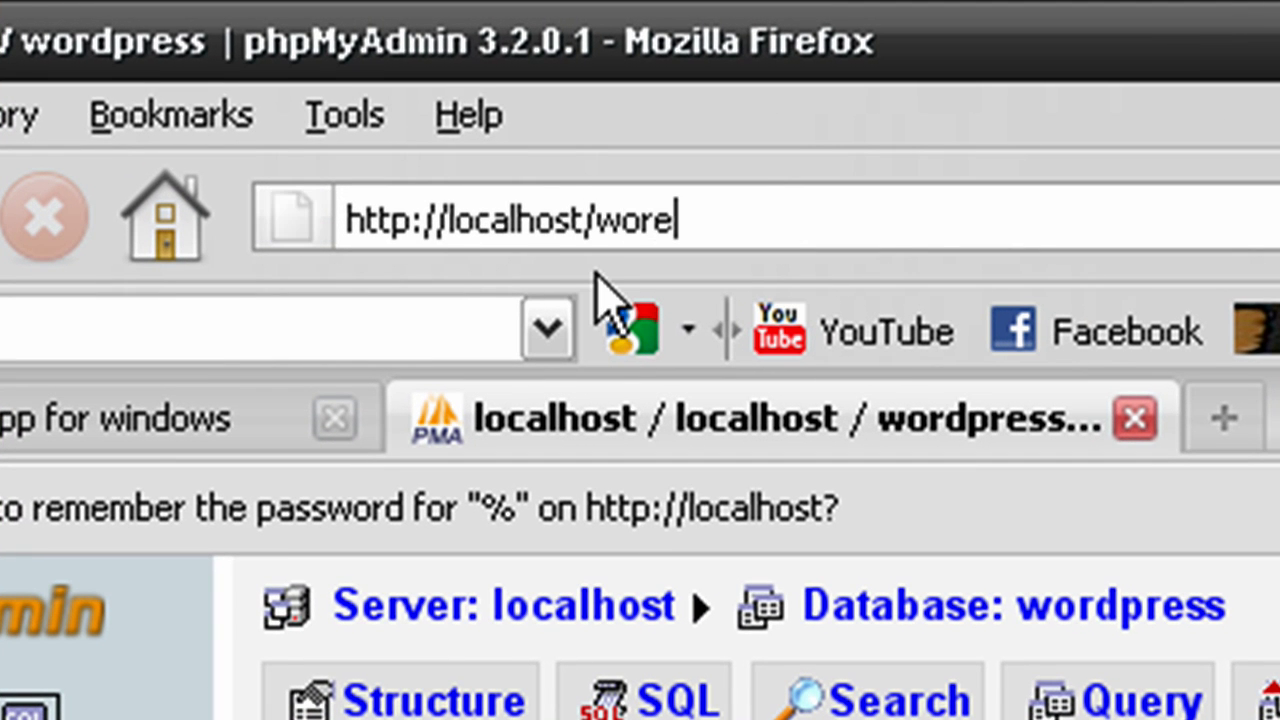
key(BackSpace)
text(dpress)
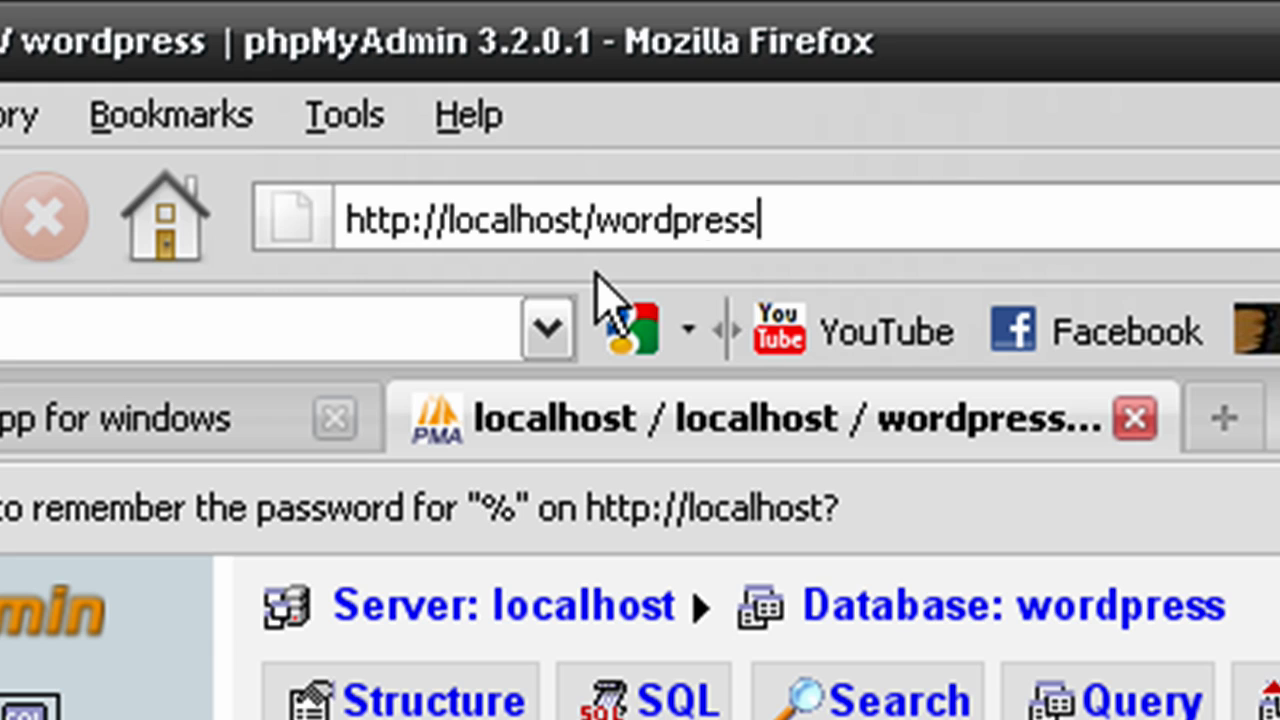
key(Return)
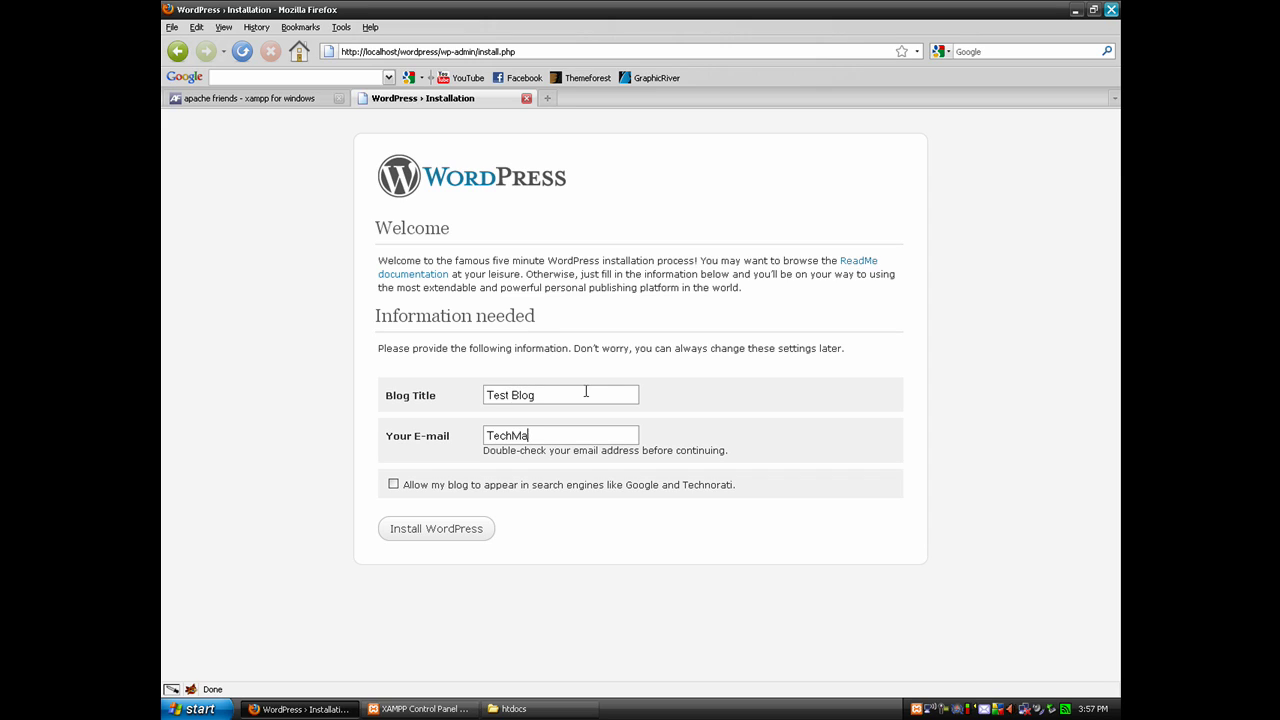
Install Test Blog with the admin e-mail, copy the generated password, and go to login
text(@gmail.com)
click(460, 531)
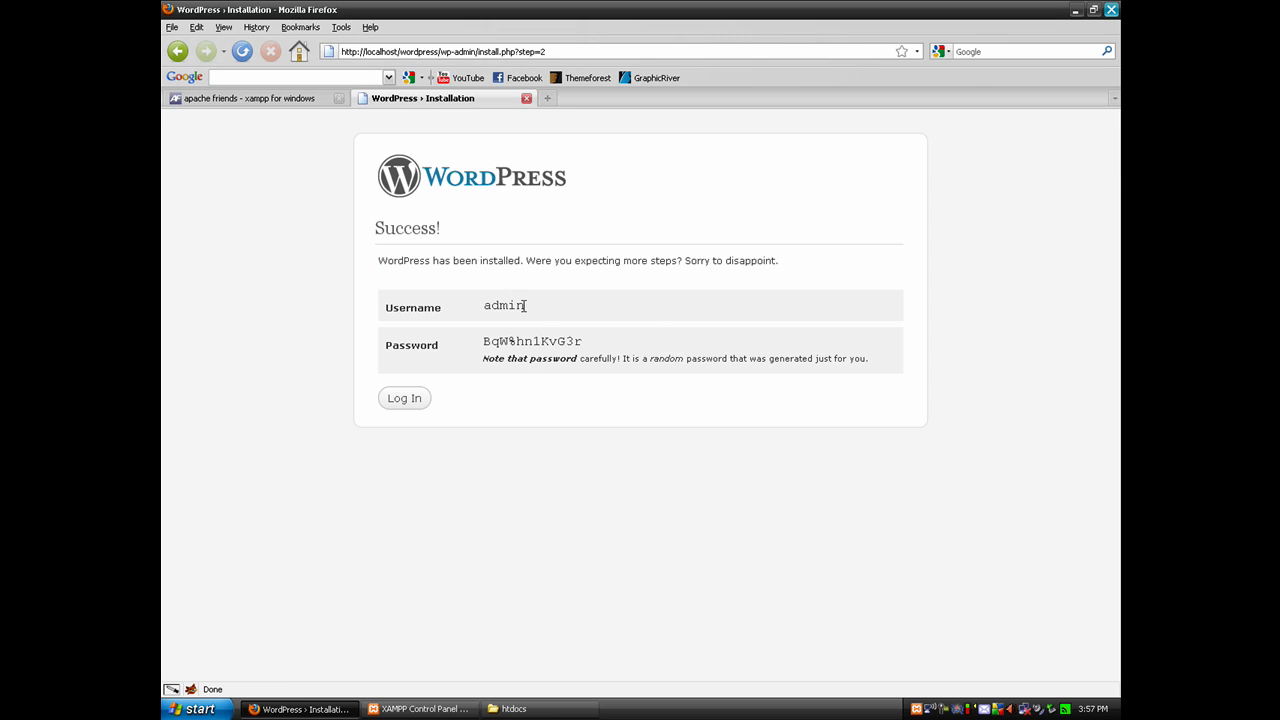
drag(581, 341, 484, 339)
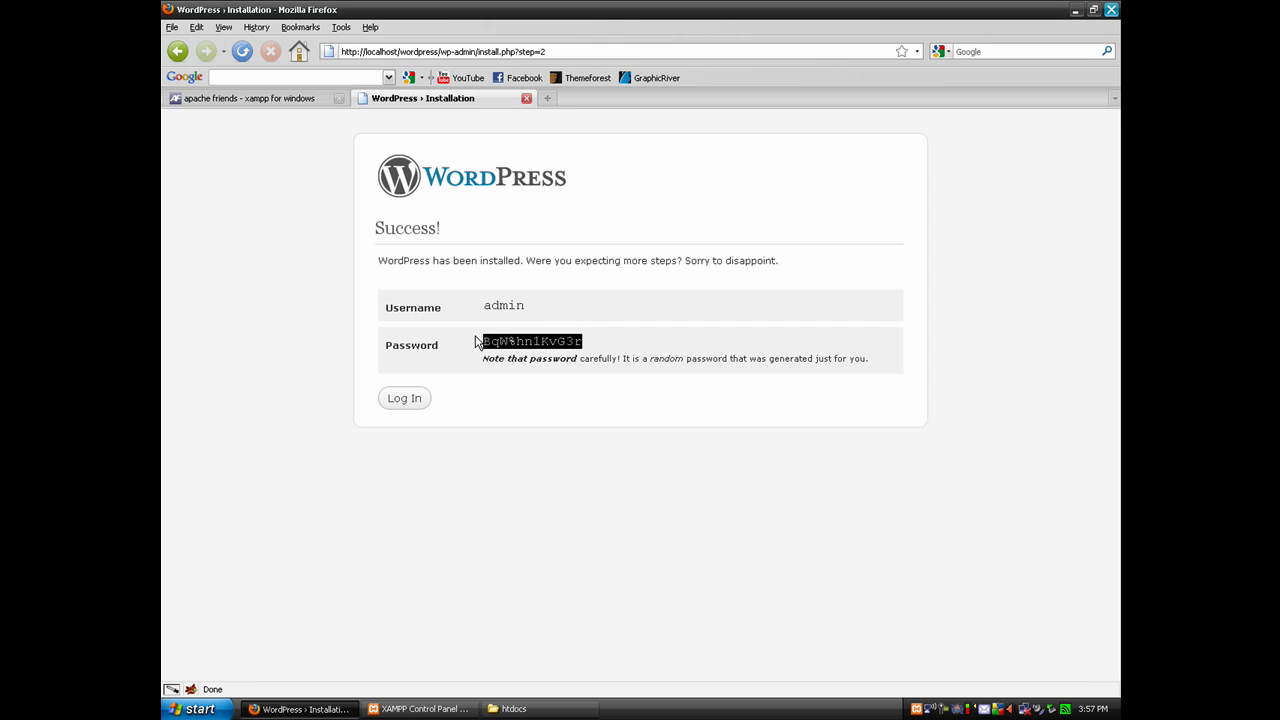
click(408, 400)
Log in as admin with the pasted password, dismiss the password reminder, and open Test Blog
click(552, 296)
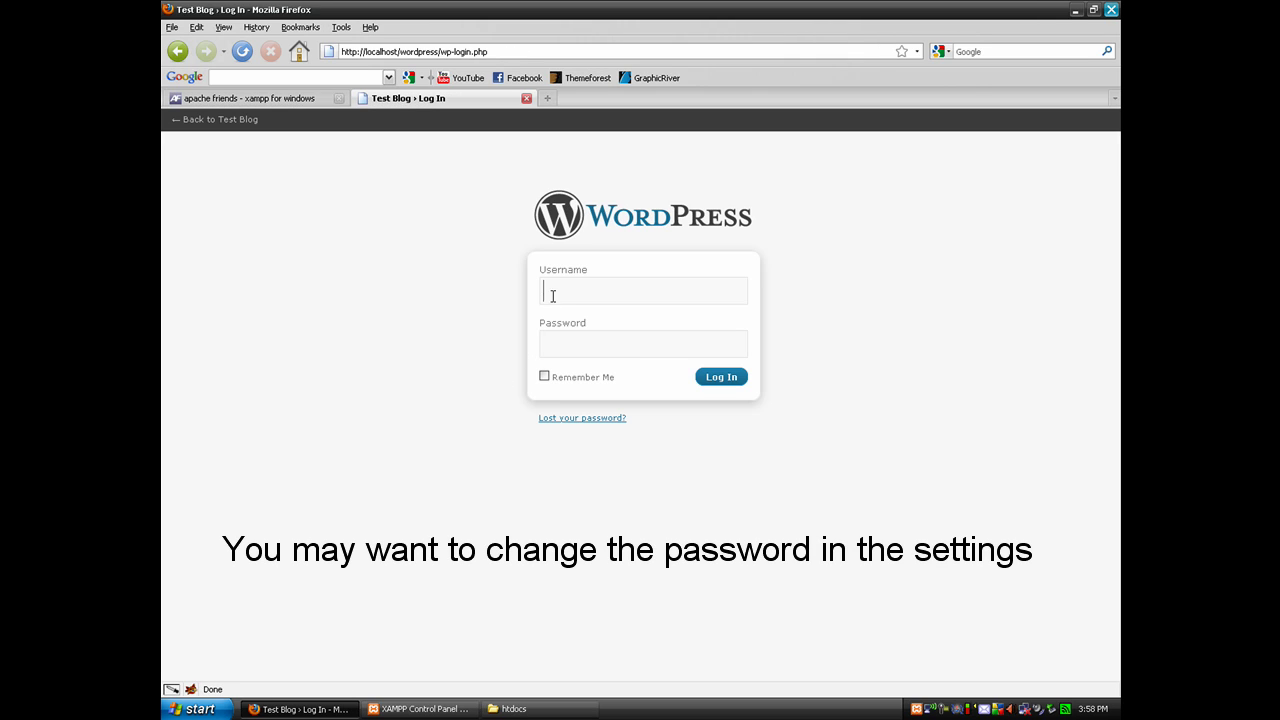
text(admin)
key(Tab)
key(ctrl+v)
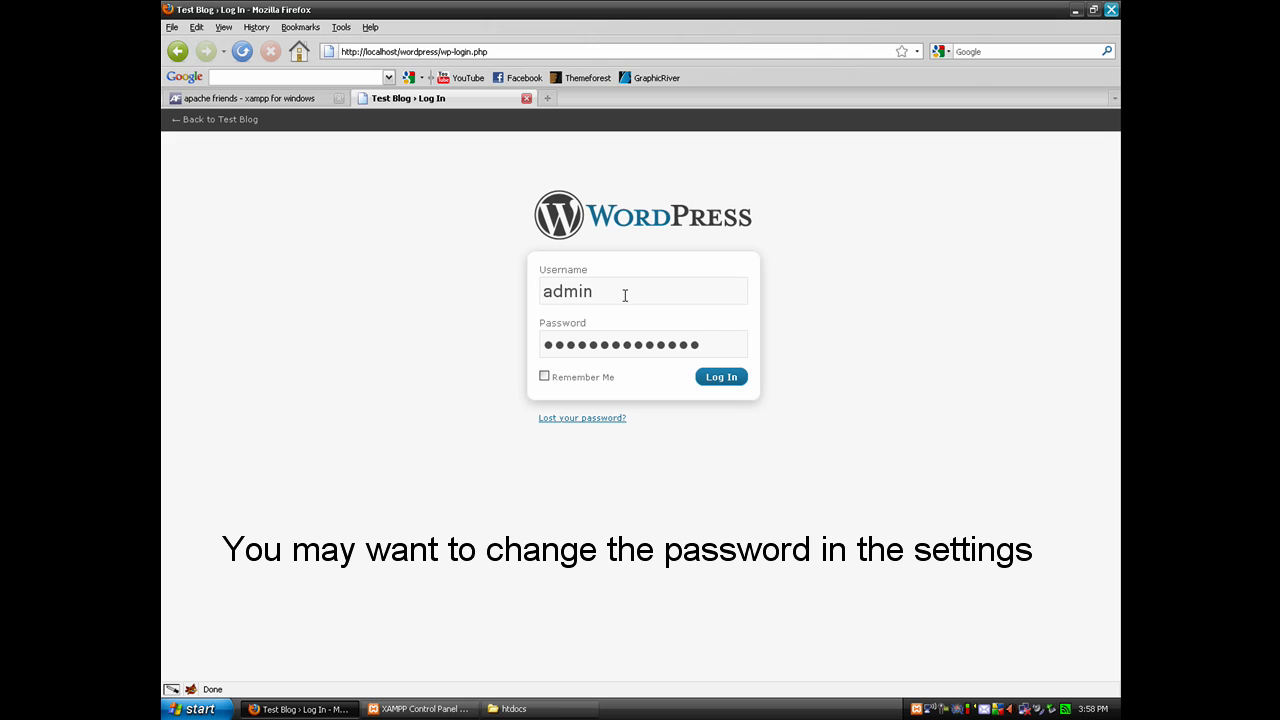
click(714, 379)
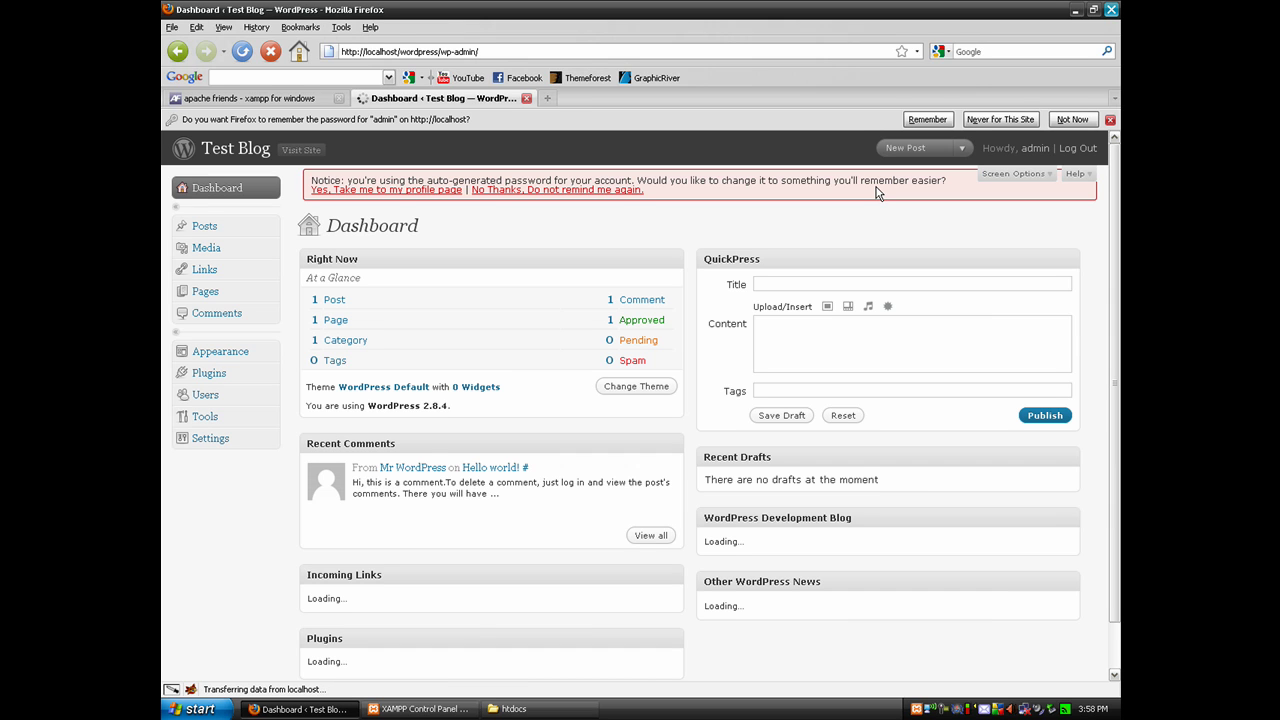
click(594, 230)
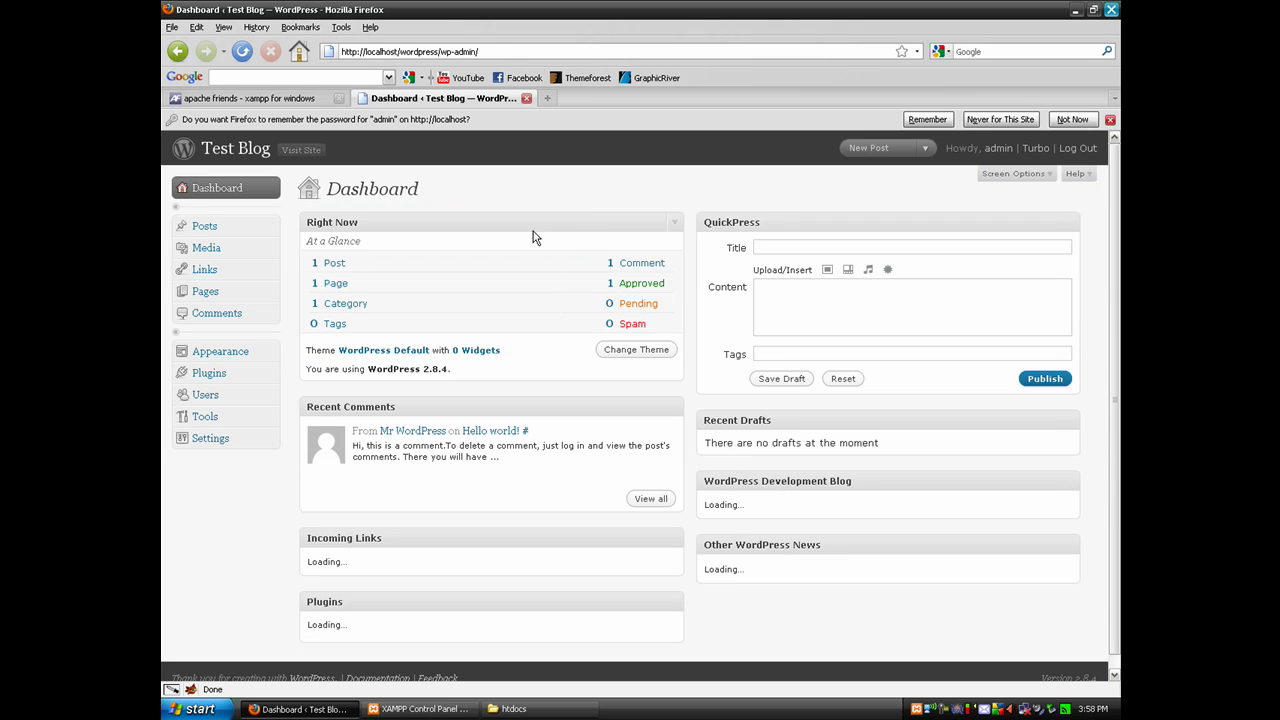
click(231, 149)
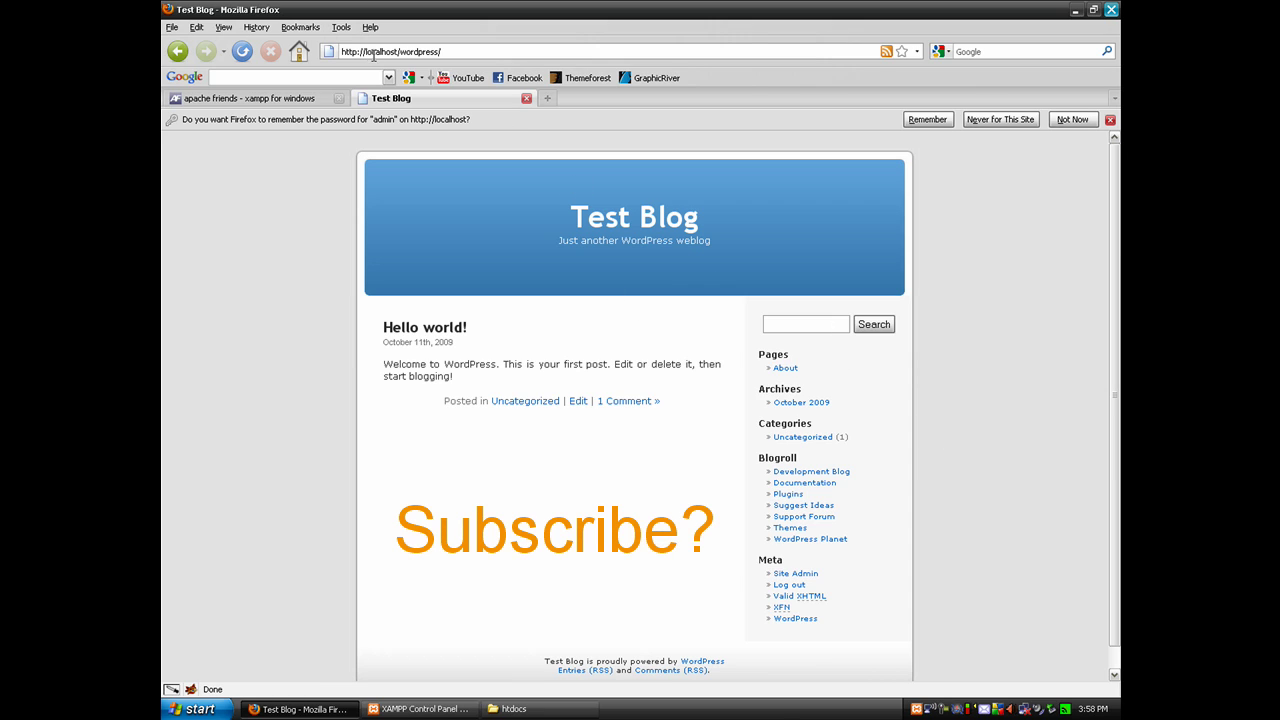
View Test Blog at localhost/wordpress and check its wordpress folder inside htdocs
drag(343, 51, 455, 50)
click(509, 708)
click(490, 229)
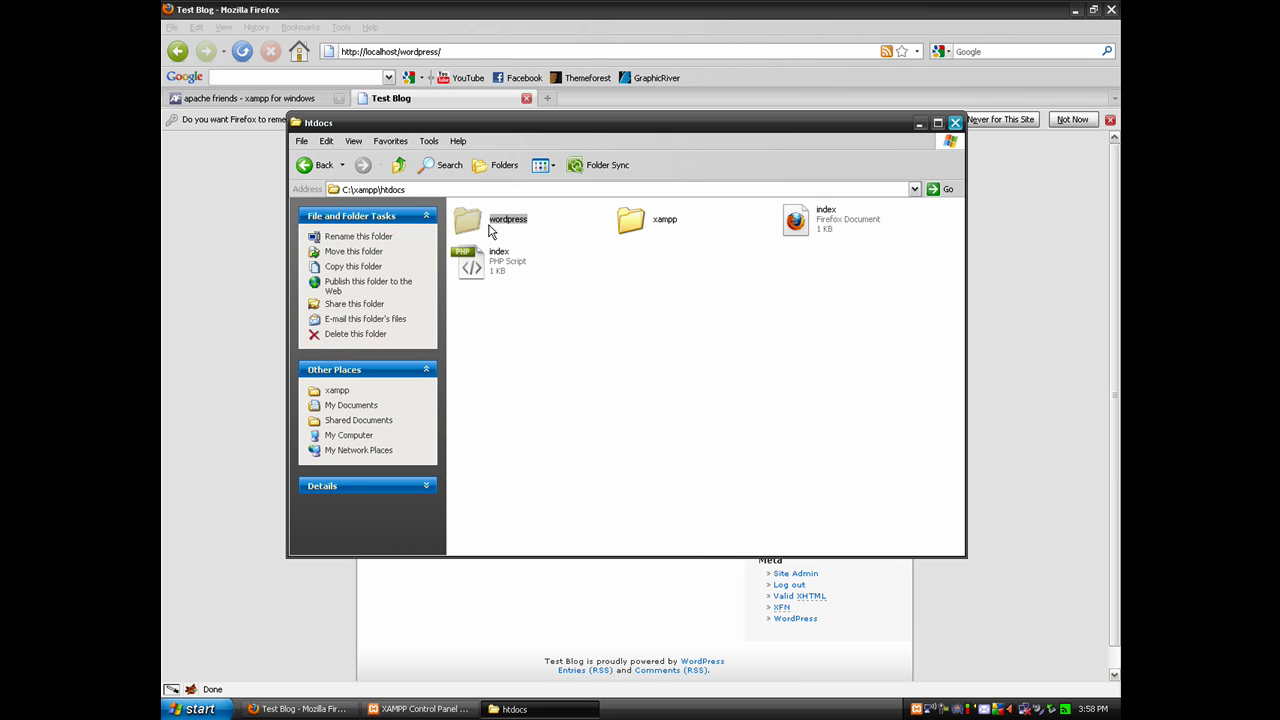
click(444, 51)
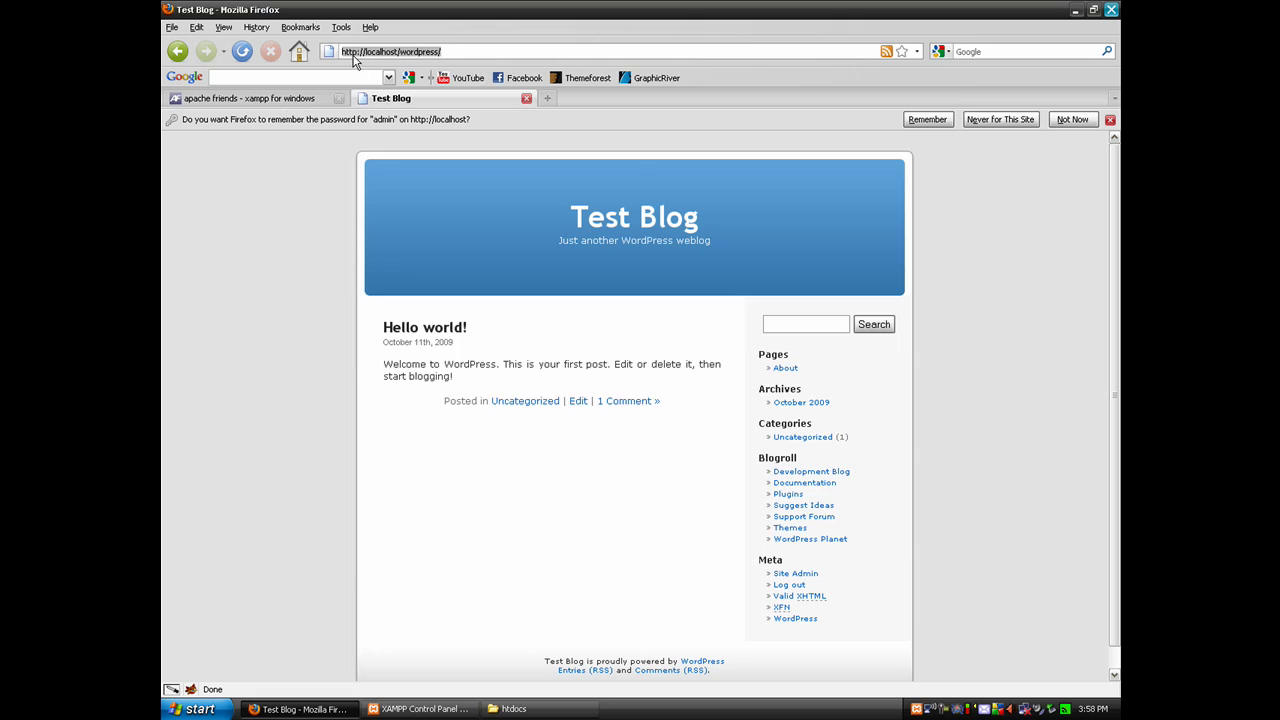